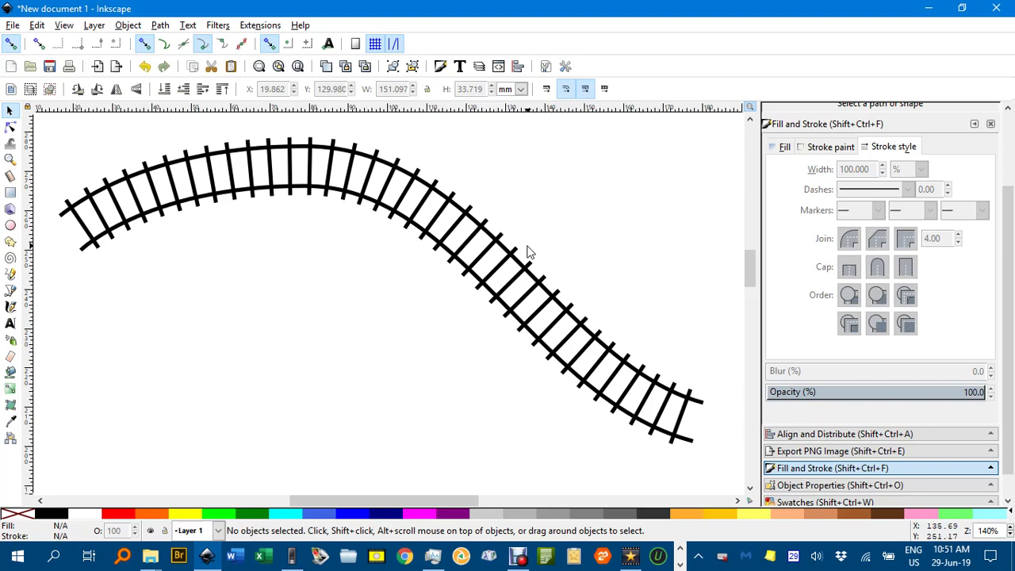
Scroll the canvas down three notches so the example railway track leaves the view.
scroll(530, 252, down, 10)
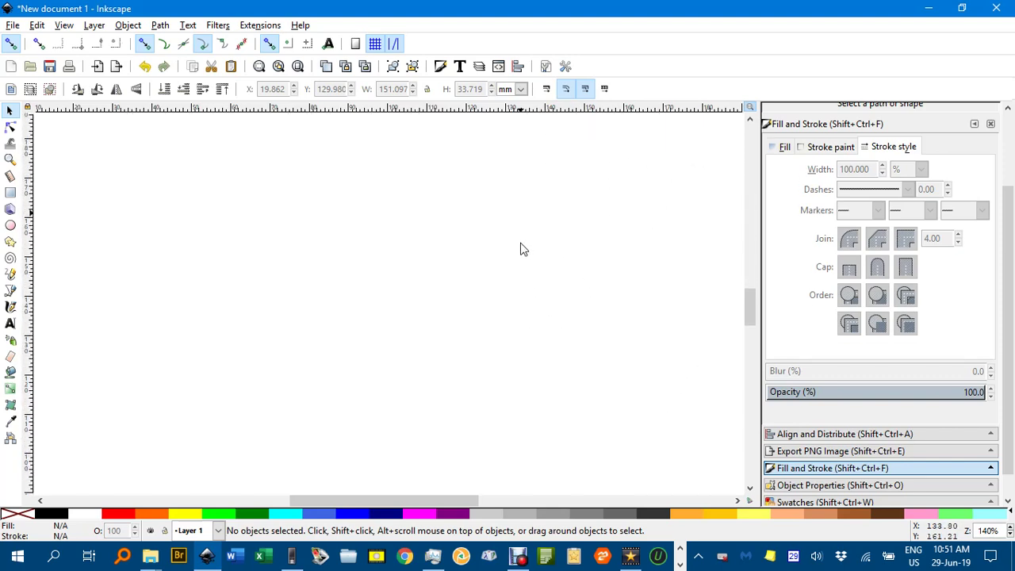
Draw a Bezier curve from the left, bent downward in the middle, ending at the right, then deselect it.
click(9, 290)
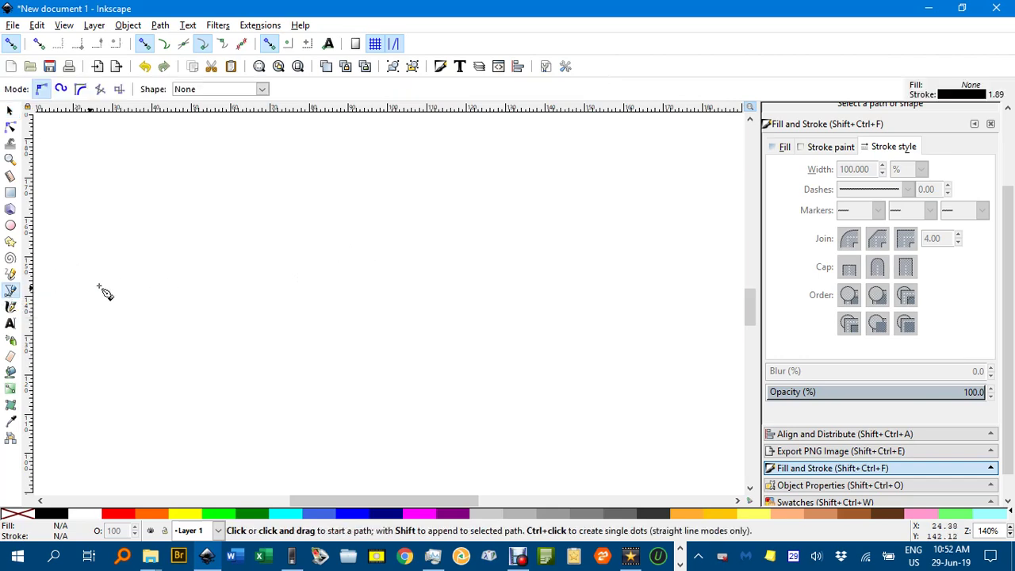
click(79, 220)
drag(297, 336, 519, 346)
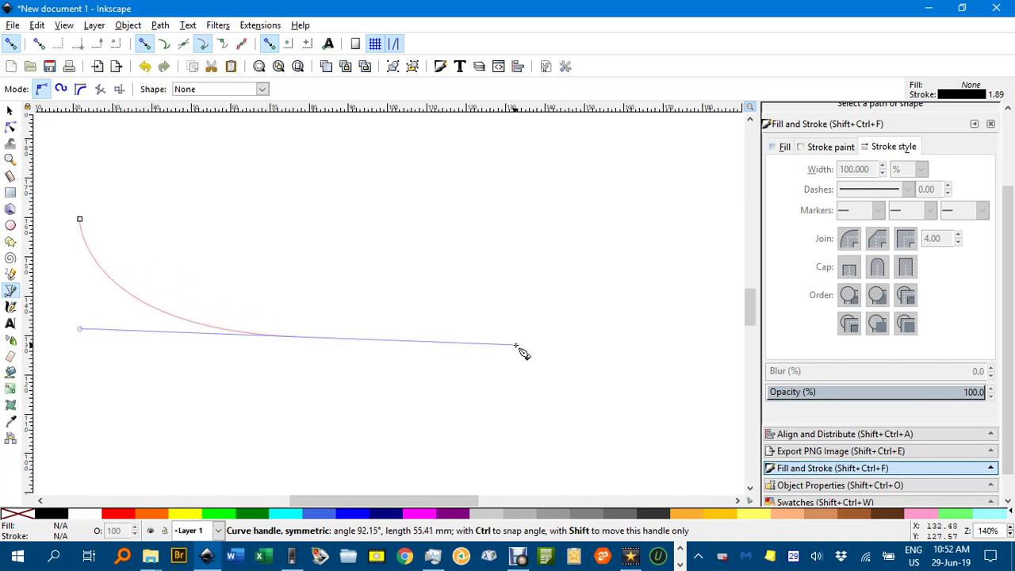
double_click(689, 264)
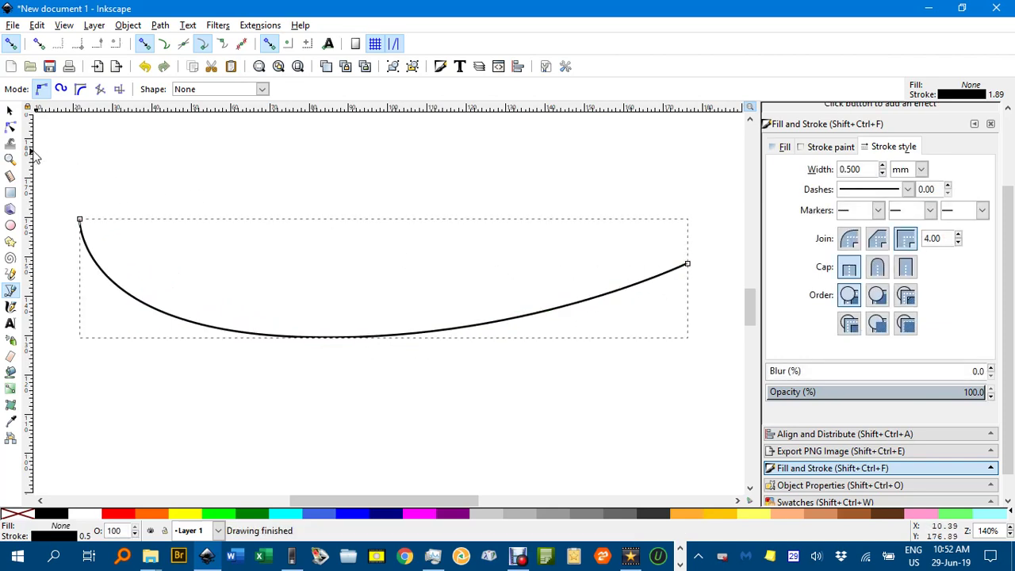
click(10, 110)
click(256, 272)
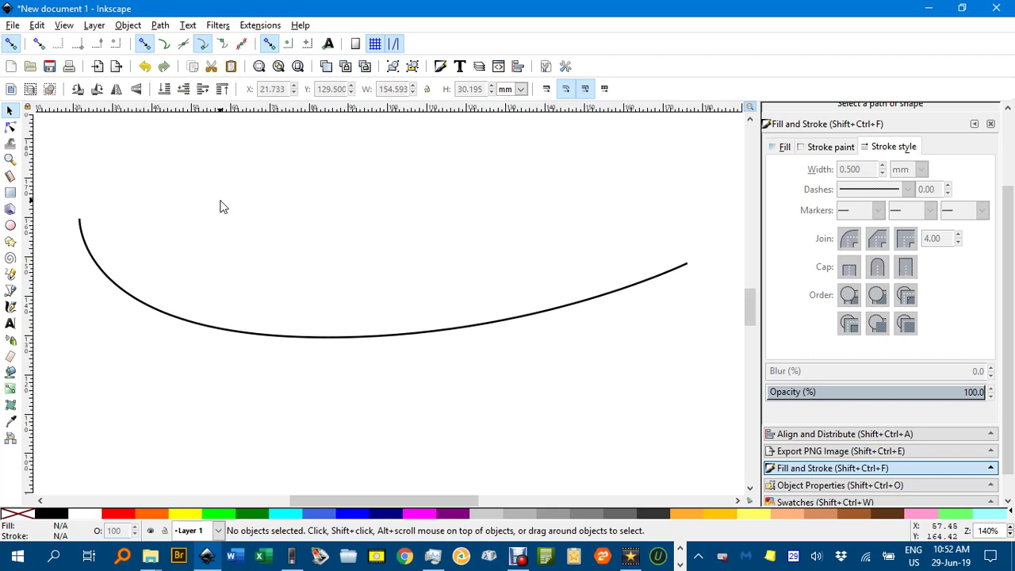
Draw a short vertical sleeper line above the curve with a 1 mm stroke width.
key(b)
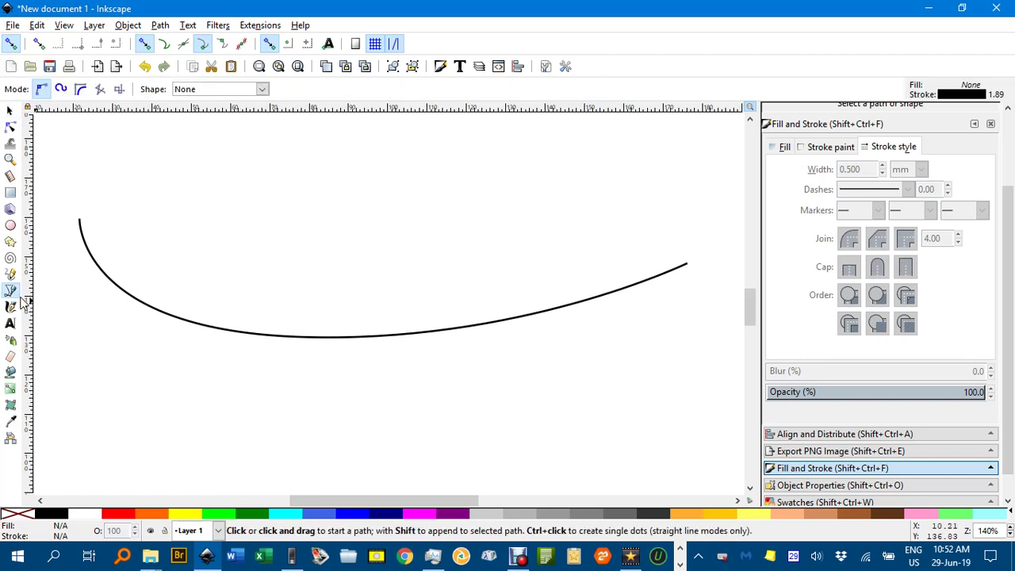
click(241, 163)
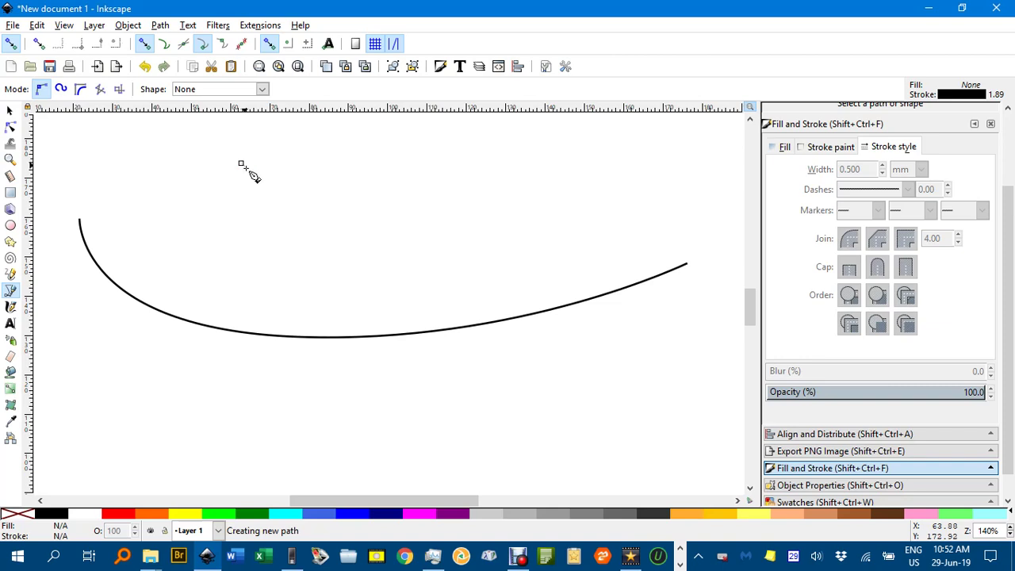
double_click(244, 222)
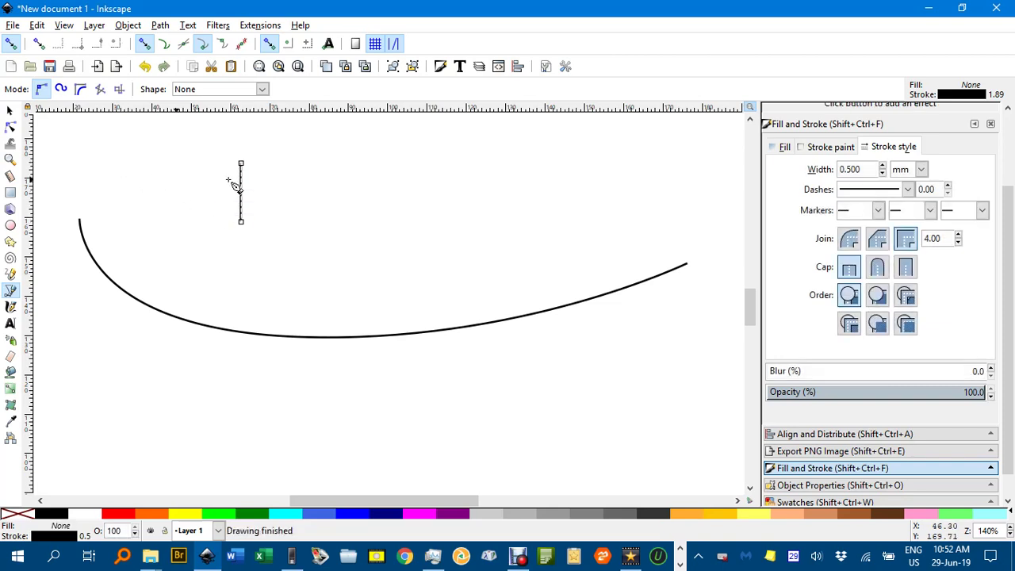
drag(861, 170, 830, 170)
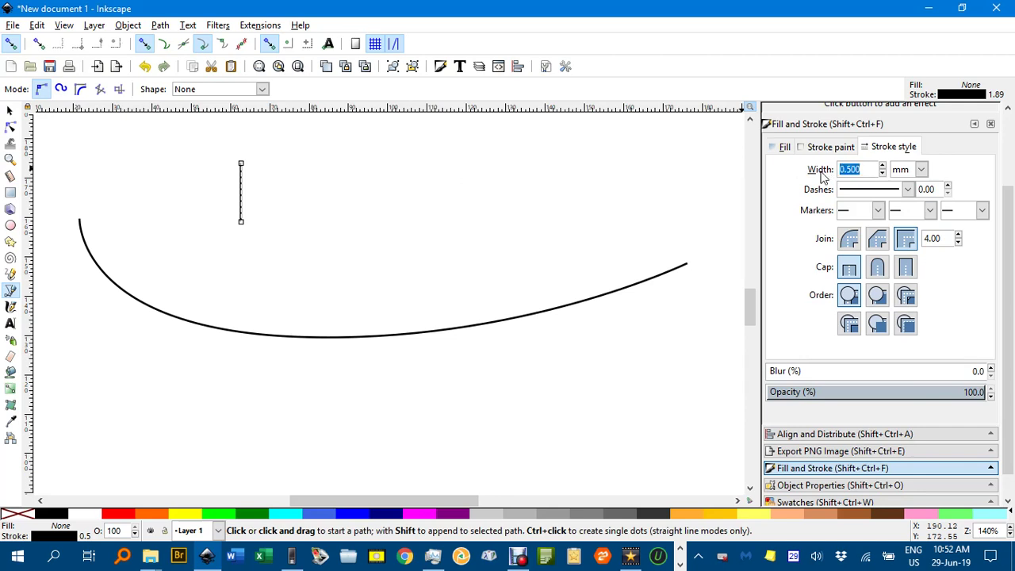
text(1)
key(Return)
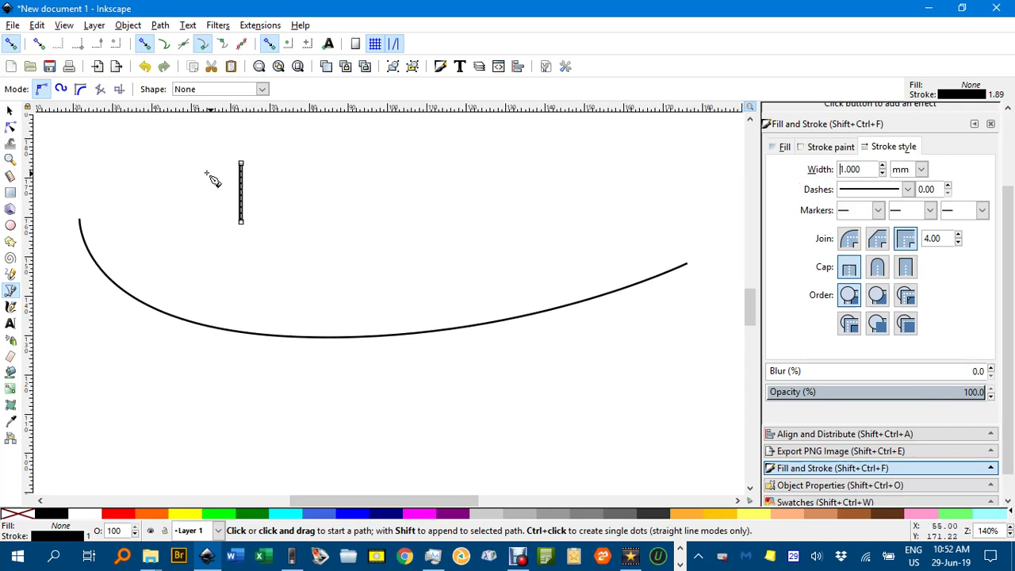
click(10, 111)
click(136, 177)
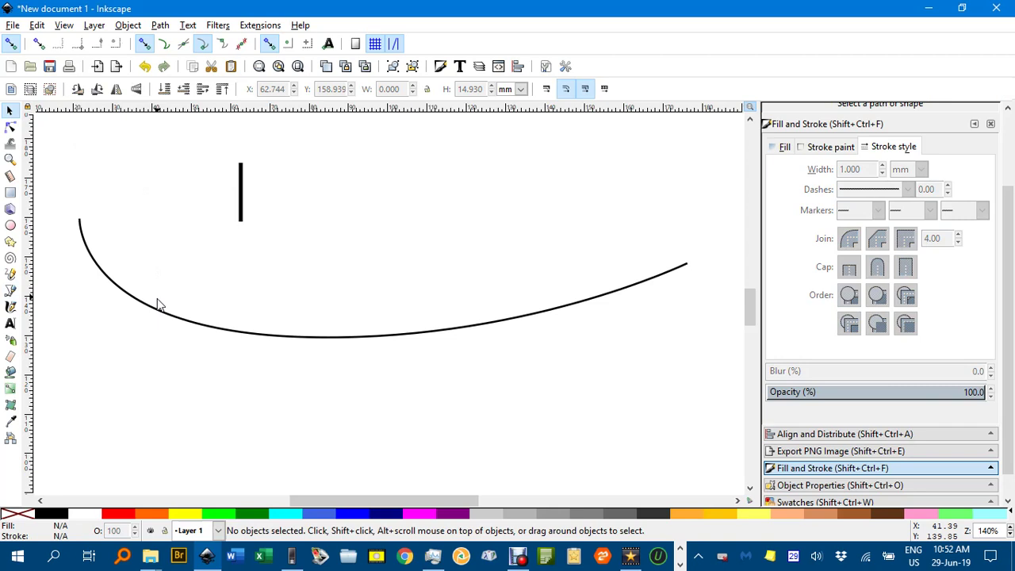
Apply Pattern along Path to the curve and sleeper line: Repeated, Snake, spacing 5.0, pattern not vertical.
click(157, 318)
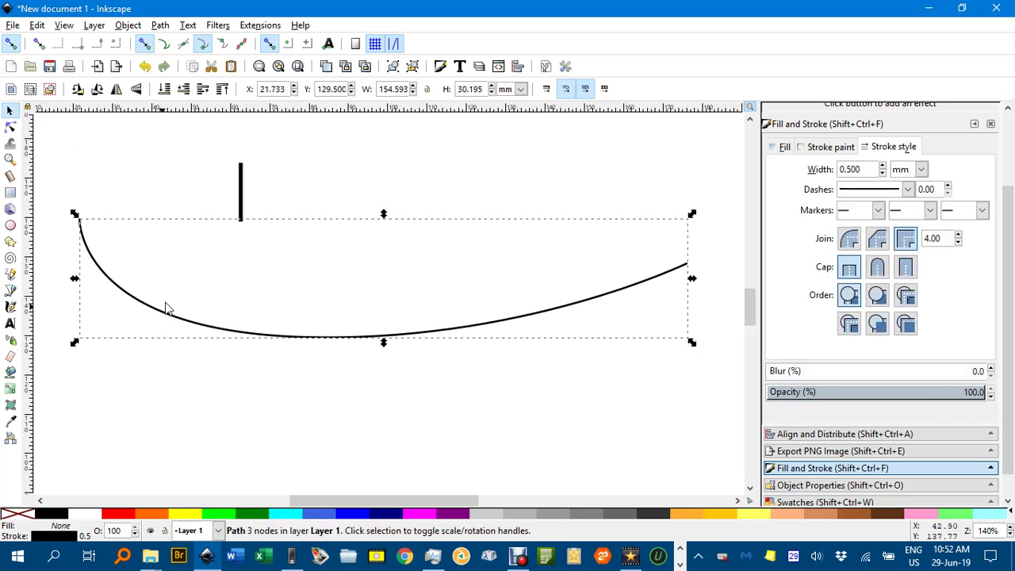
shift+click(241, 189)
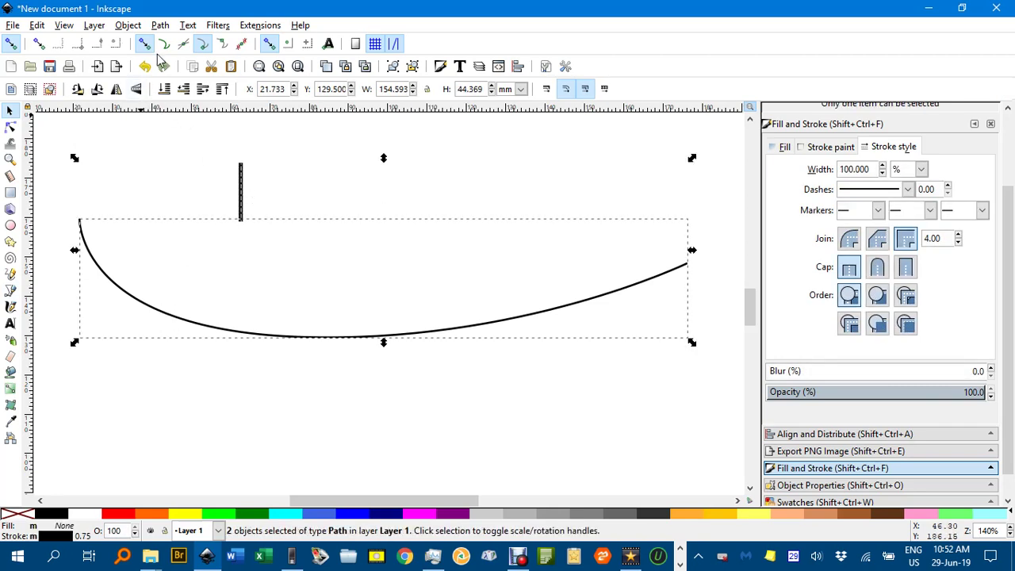
click(258, 29)
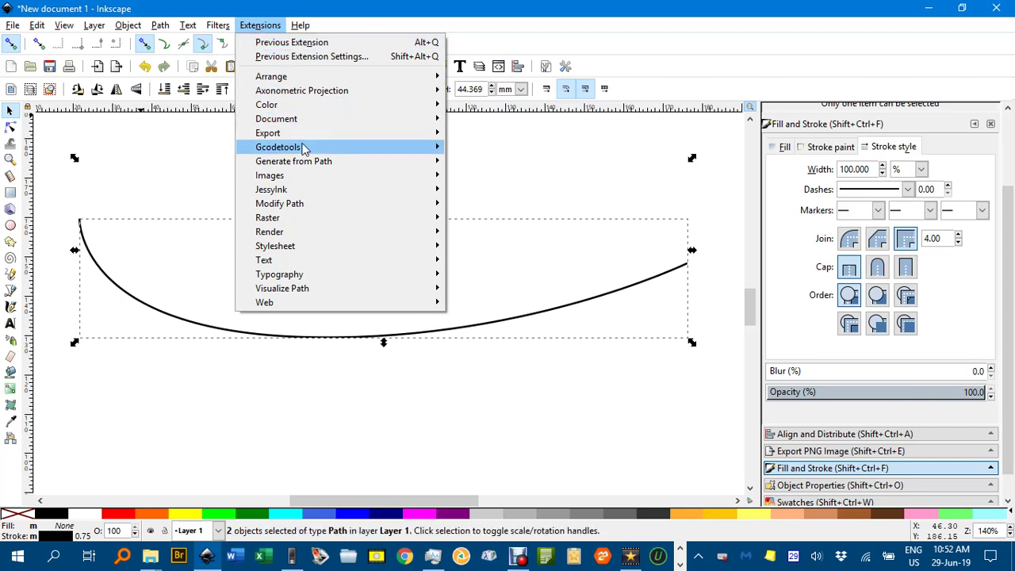
mouse_move(407, 163)
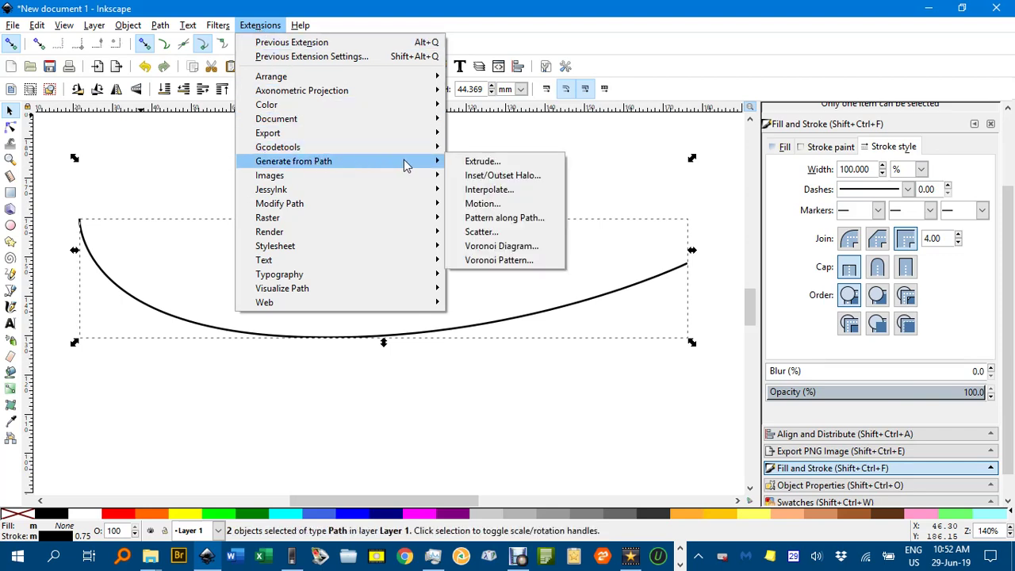
click(498, 218)
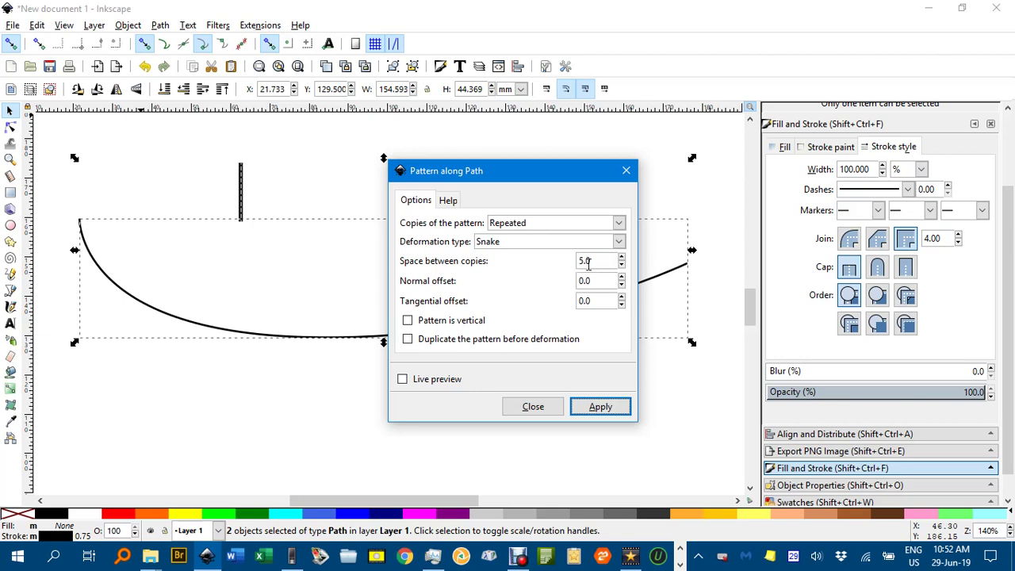
click(403, 380)
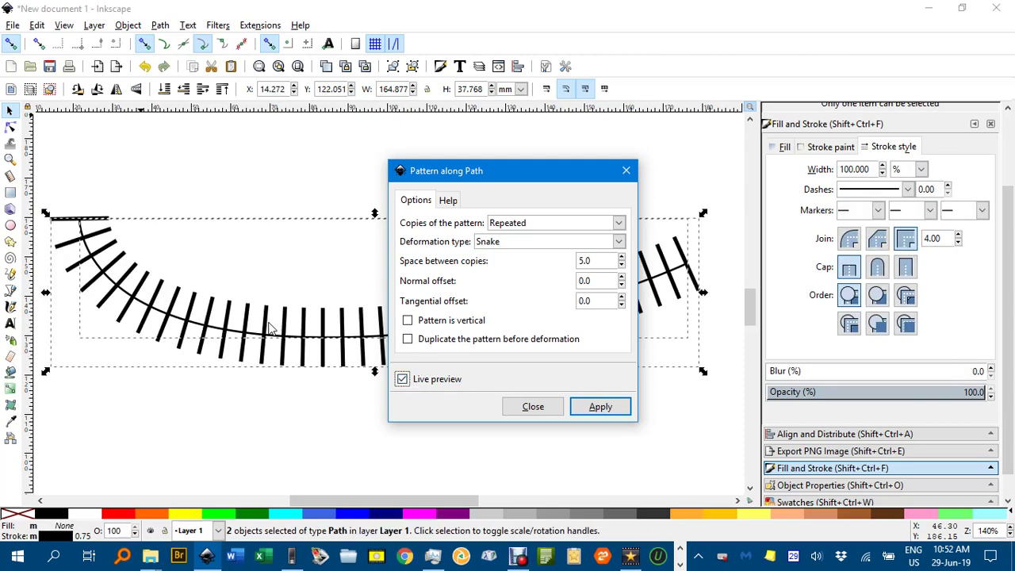
click(408, 321)
click(601, 407)
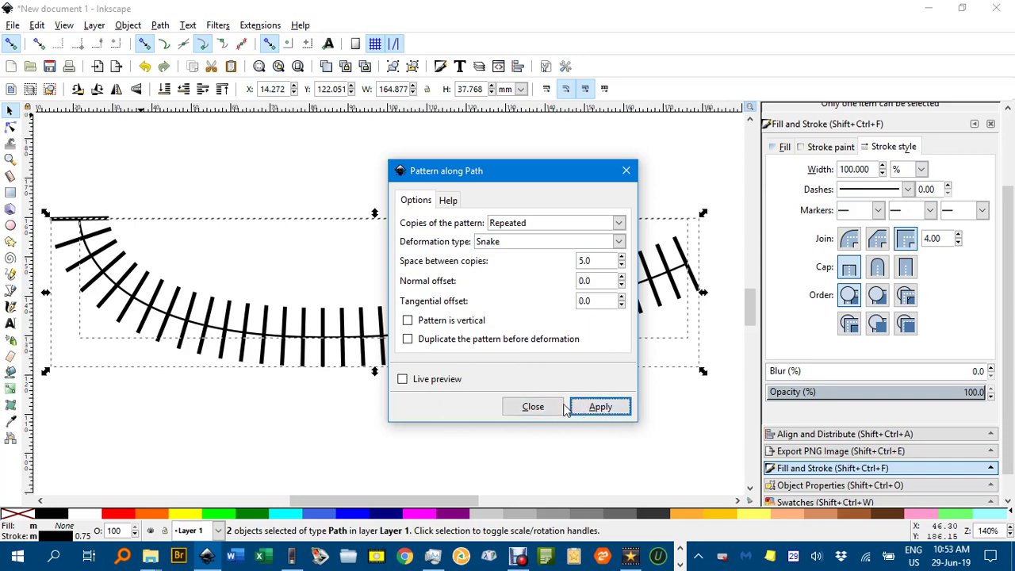
click(529, 407)
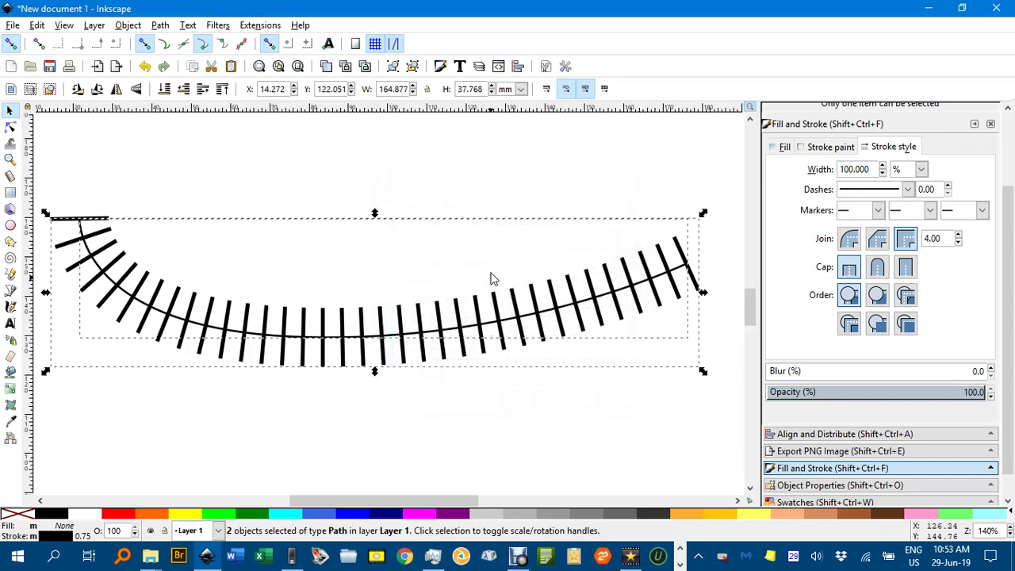
Select the base curve beneath the sleepers and set its stroke width to 10 mm.
click(456, 155)
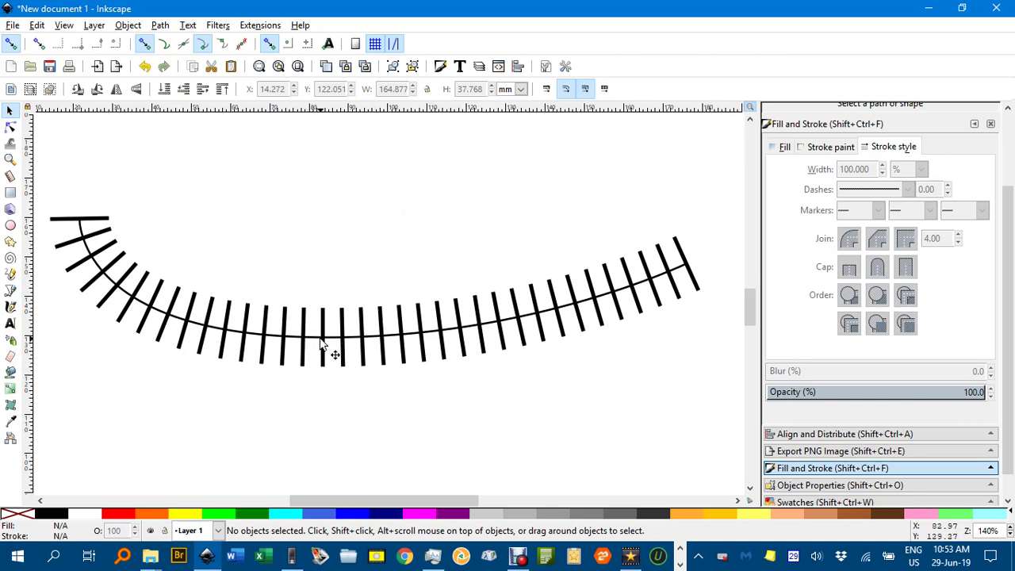
ctrl+scroll(316, 342, up, 2)
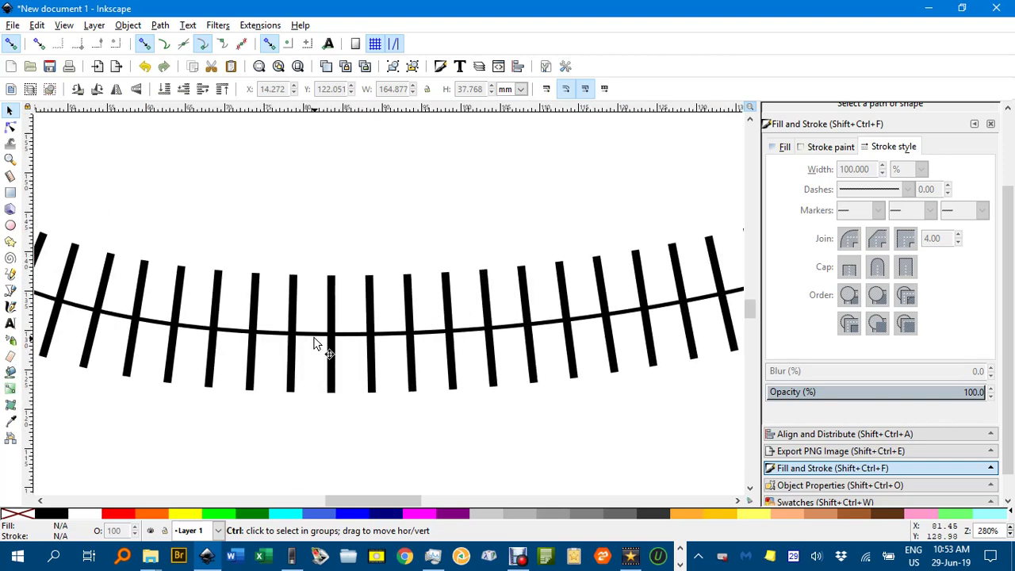
click(316, 340)
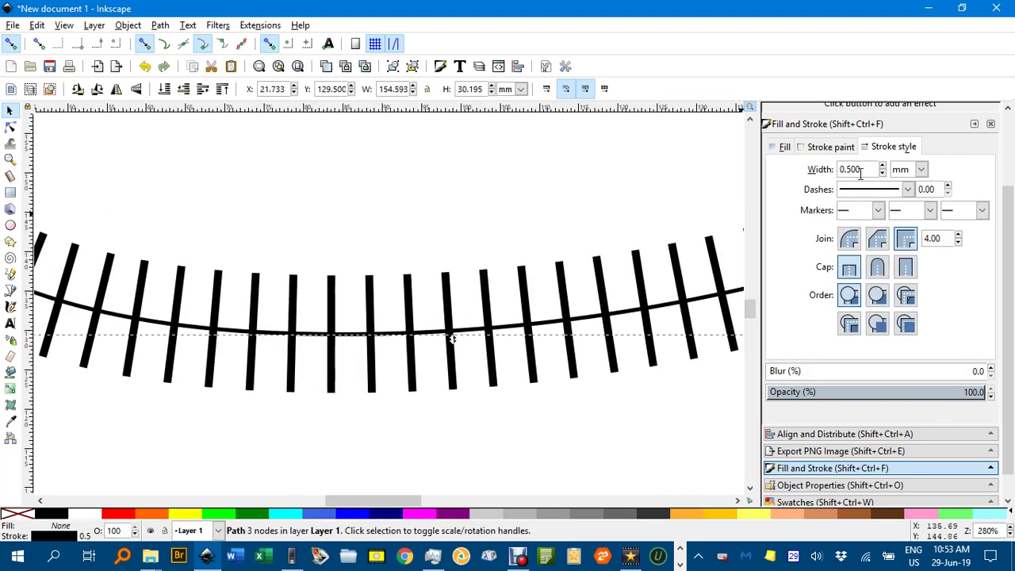
drag(864, 169, 821, 169)
text(10)
key(Return)
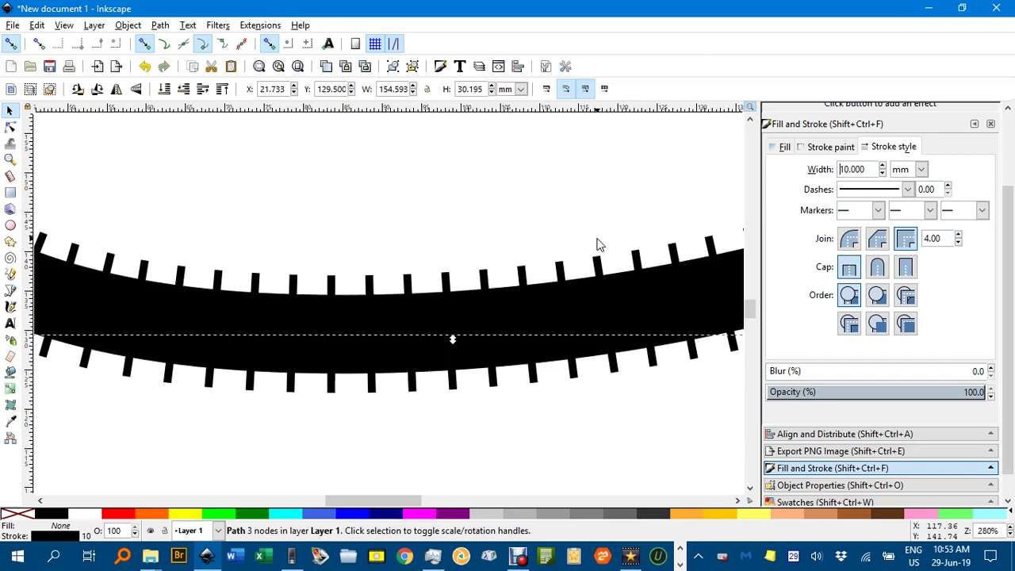
scroll(598, 242, down, 2)
Convert the thick 10 mm curve stroke into an outline shape with Path > Stroke to Path.
click(161, 26)
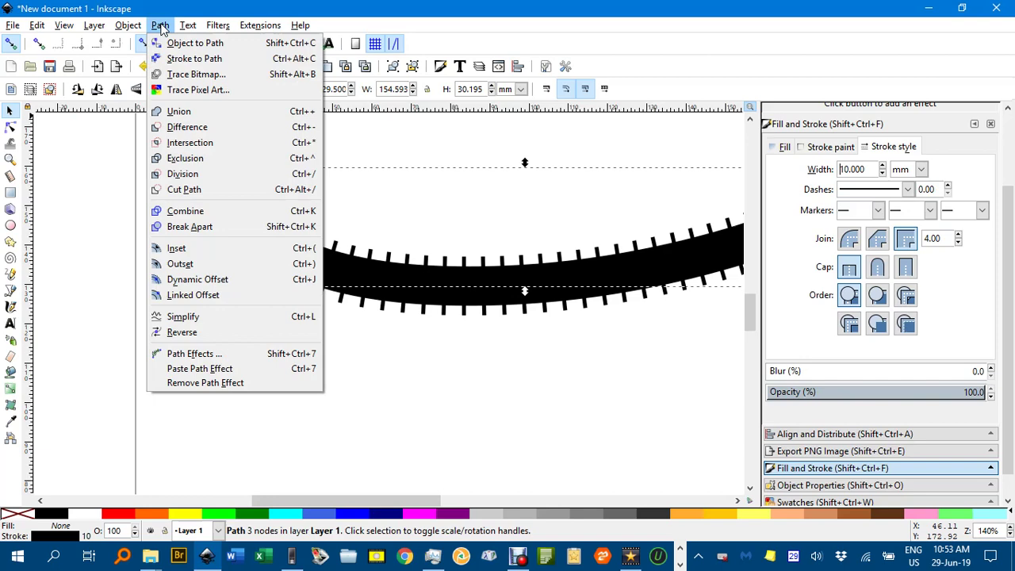
click(163, 26)
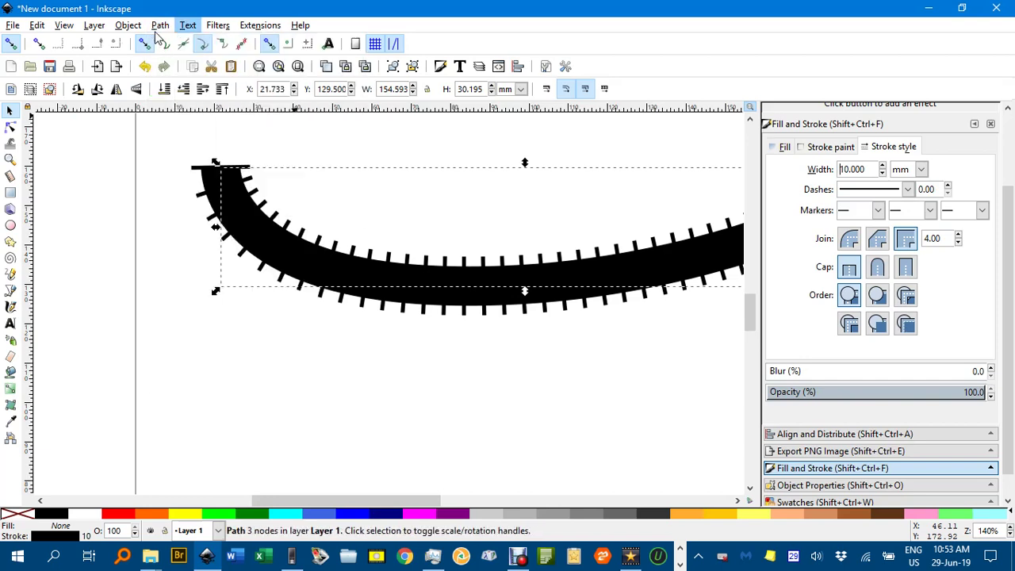
click(161, 26)
click(168, 63)
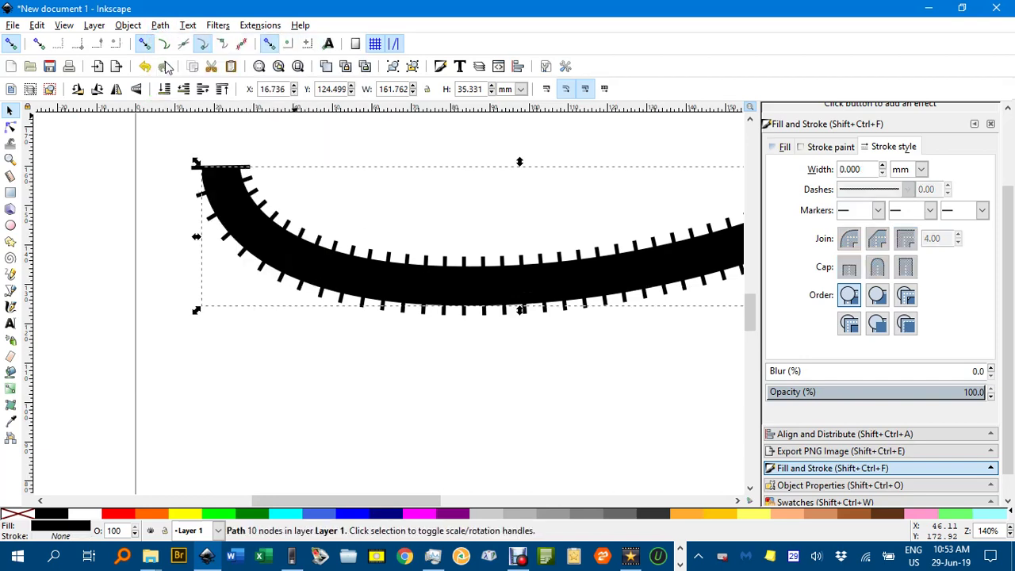
Give the outline no fill and a 1 mm black stroke to form the rails.
click(25, 520)
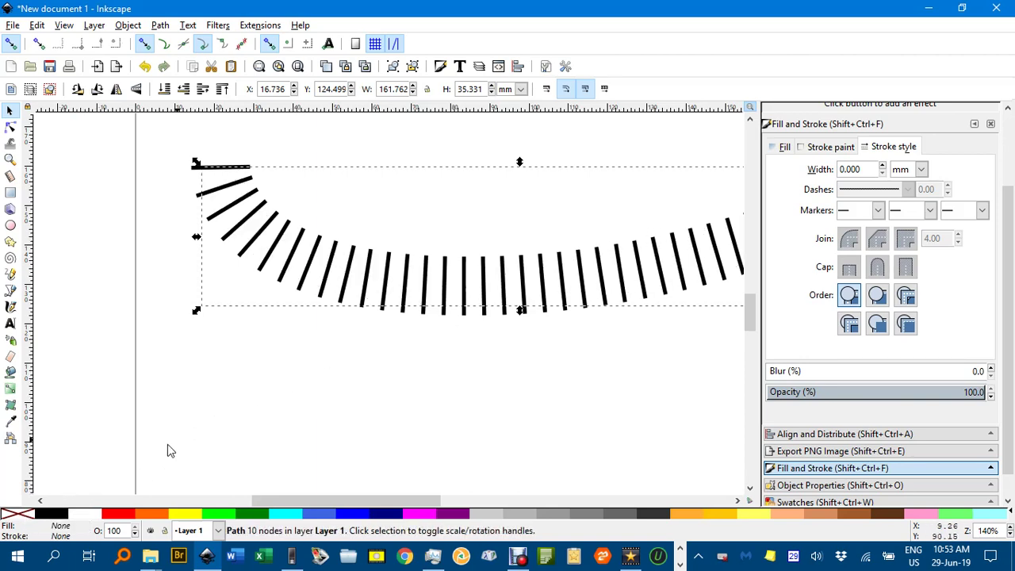
shift+click(50, 515)
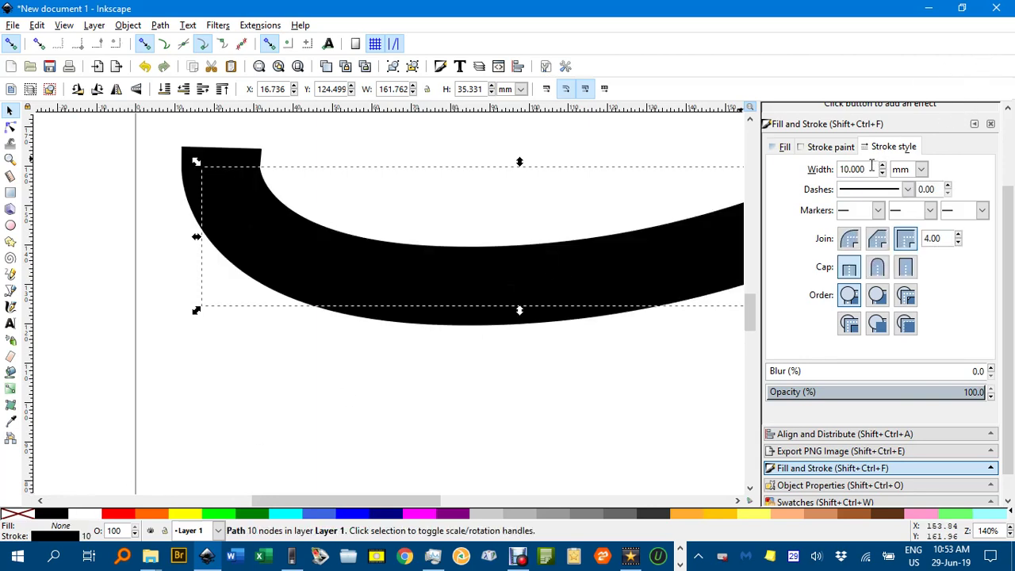
drag(861, 168, 808, 169)
text(1)
key(Return)
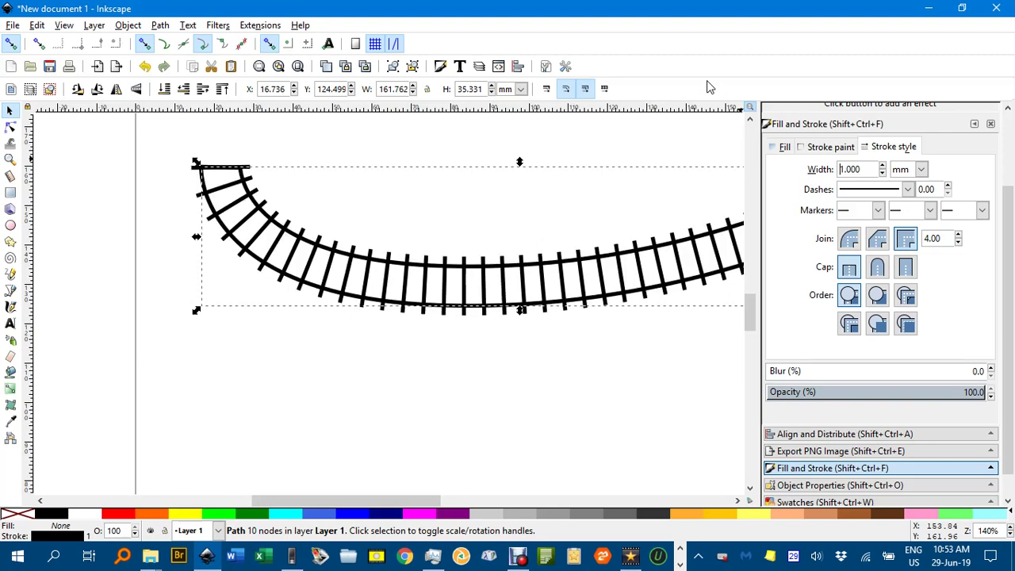
click(608, 354)
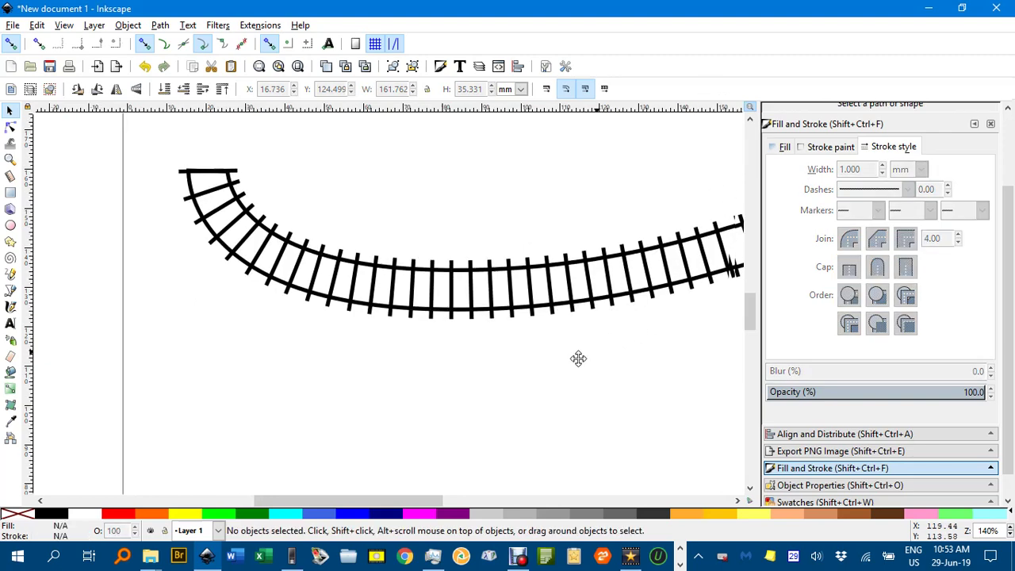
drag(578, 359, 396, 378)
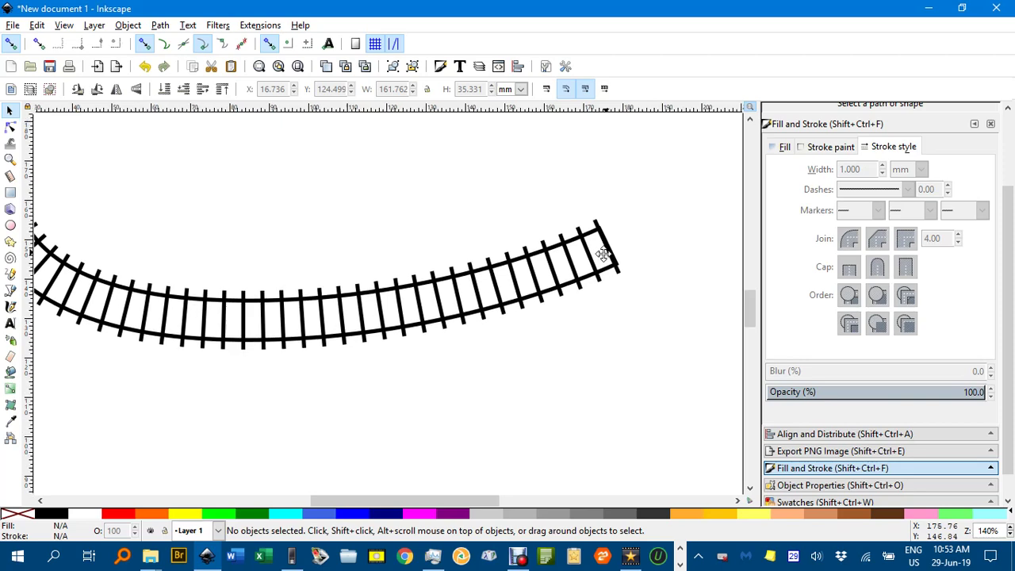
Break the track apart and delete the extra sleeper at its right end.
scroll(603, 253, up, 3)
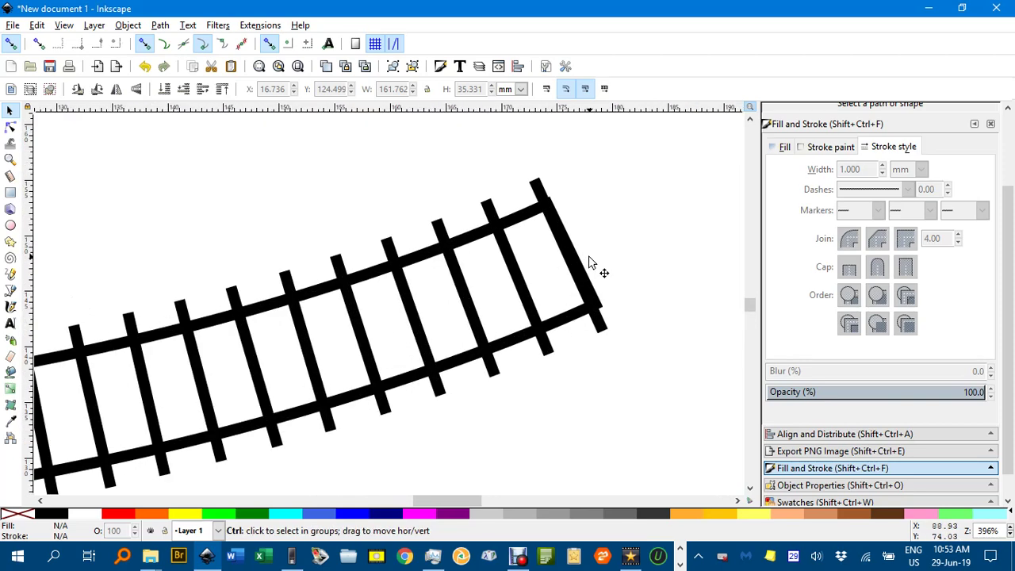
click(538, 190)
key(ctrl+shift+k)
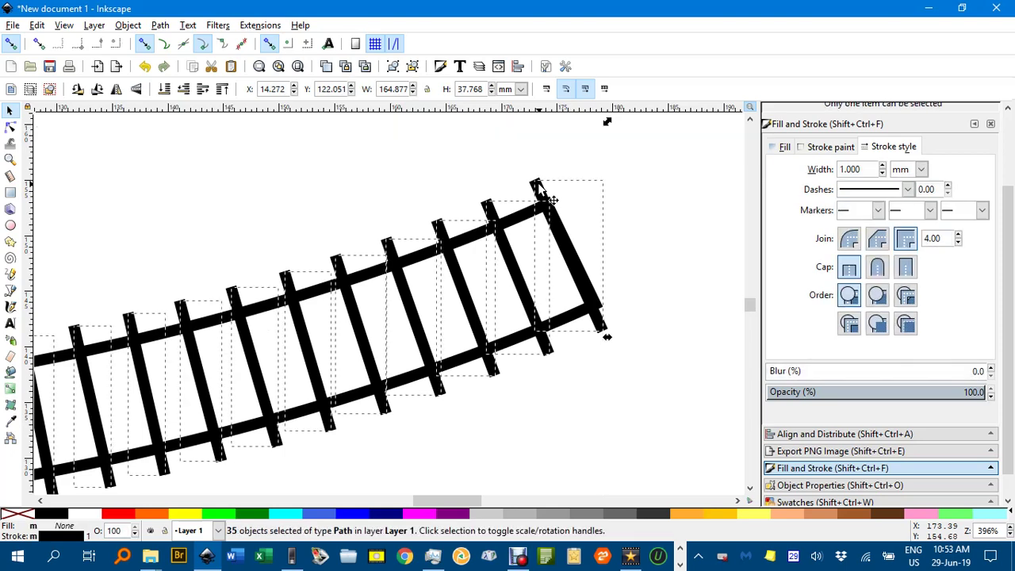
click(634, 245)
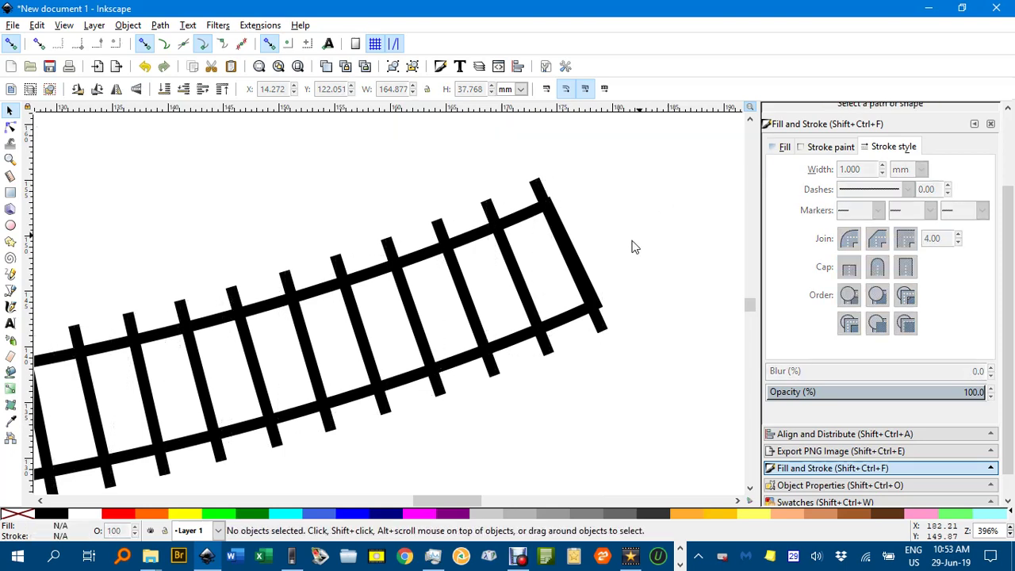
click(601, 333)
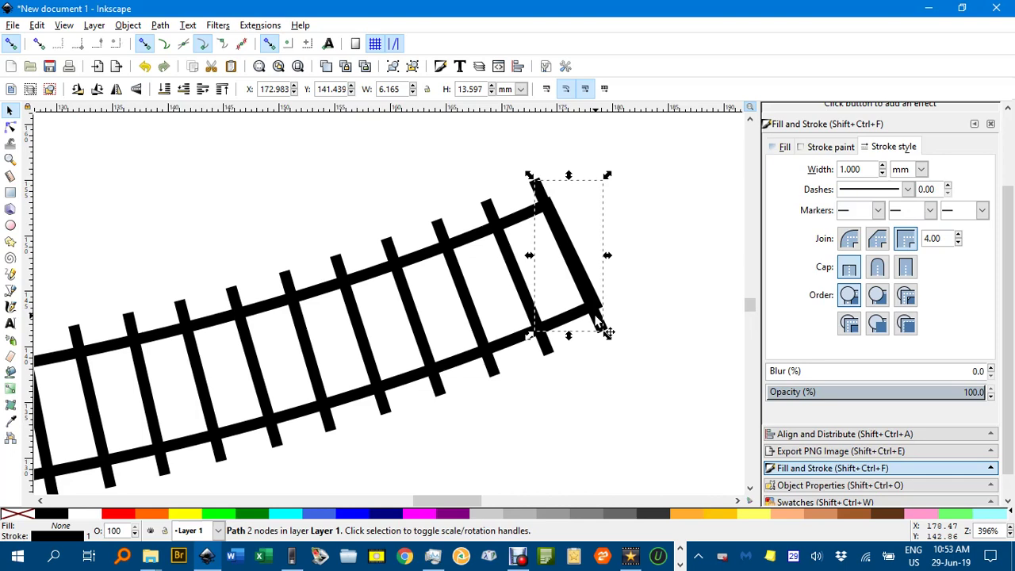
key(Delete)
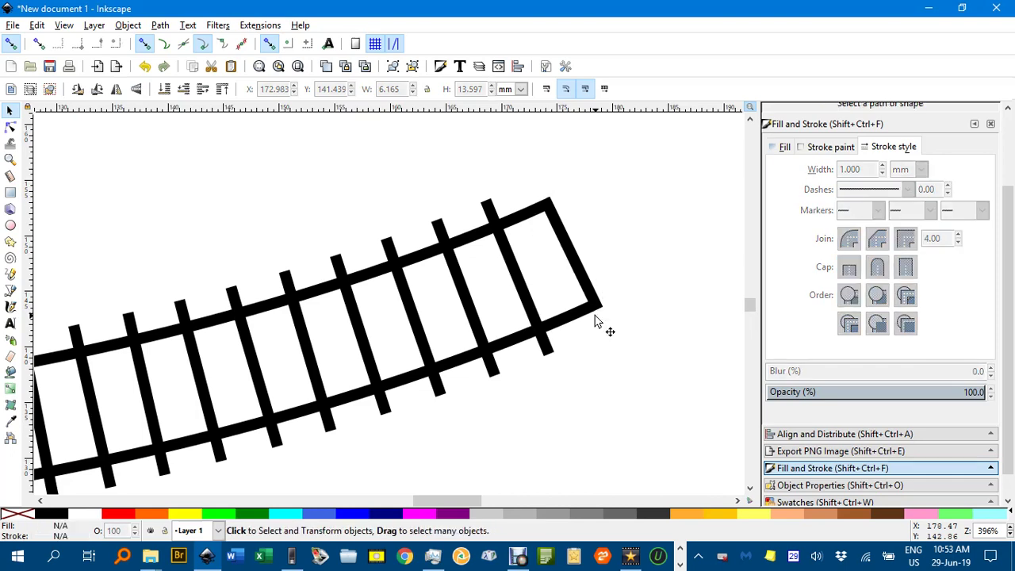
Split the rail outline at its two right-end nodes and remove the short closing bar.
click(576, 269)
key(n)
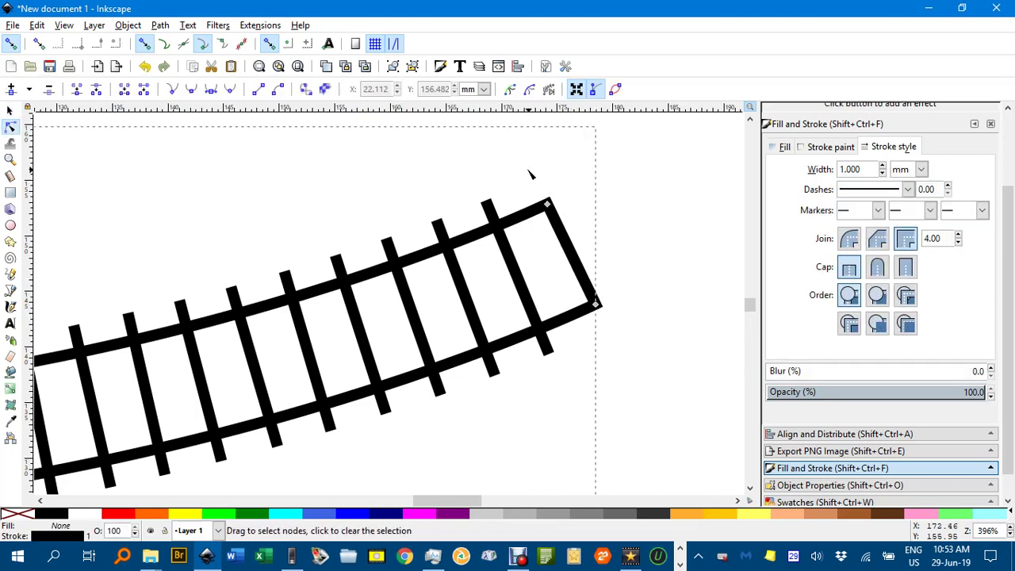
drag(529, 172, 655, 346)
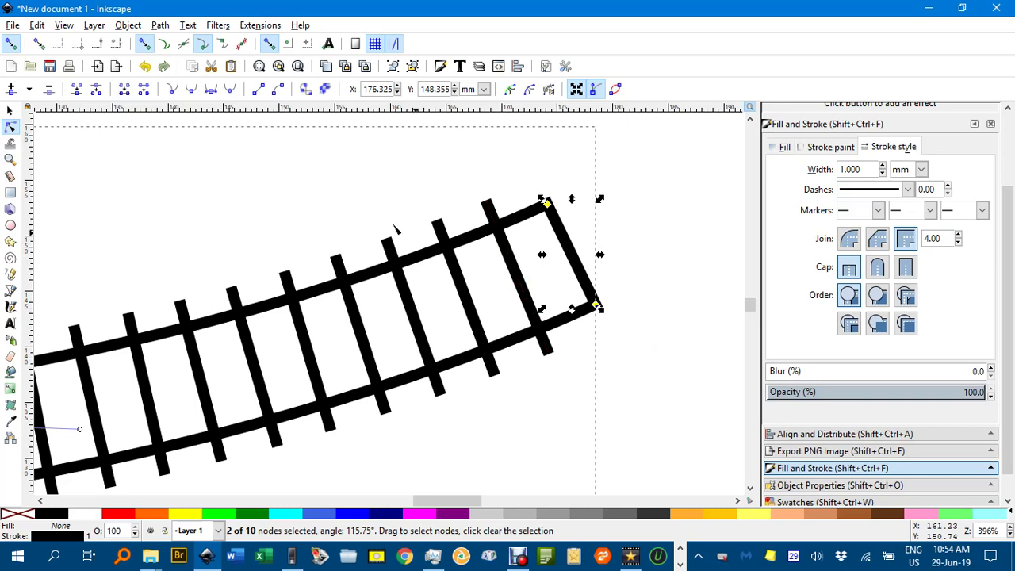
click(96, 89)
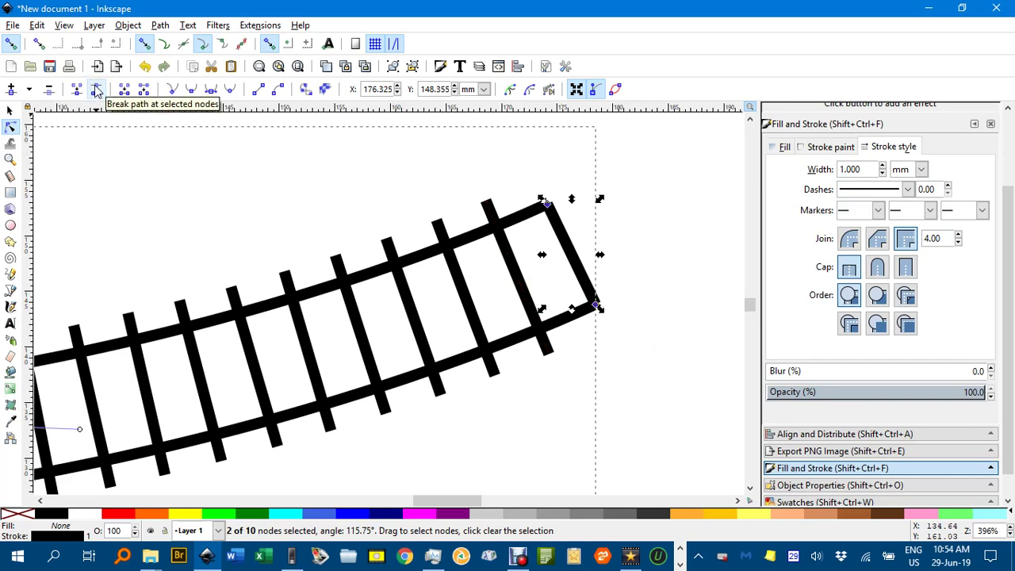
key(shift+ctrl+k)
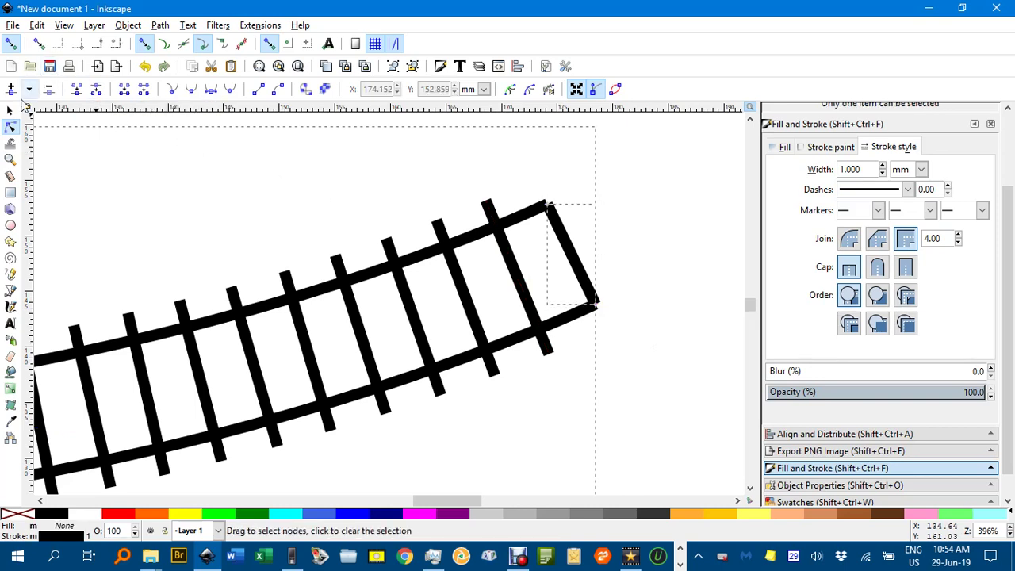
click(10, 112)
click(656, 259)
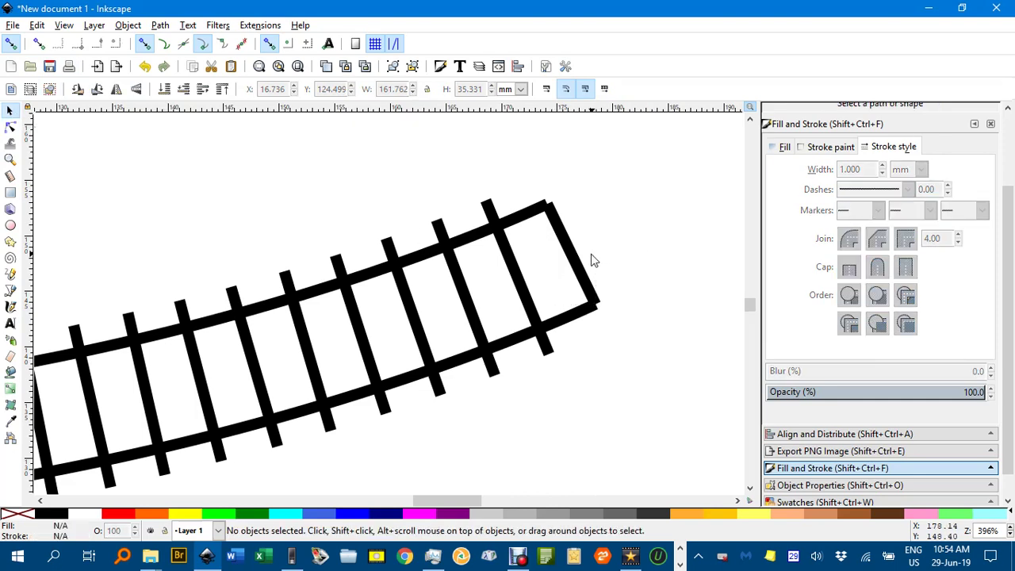
click(591, 254)
key(Escape)
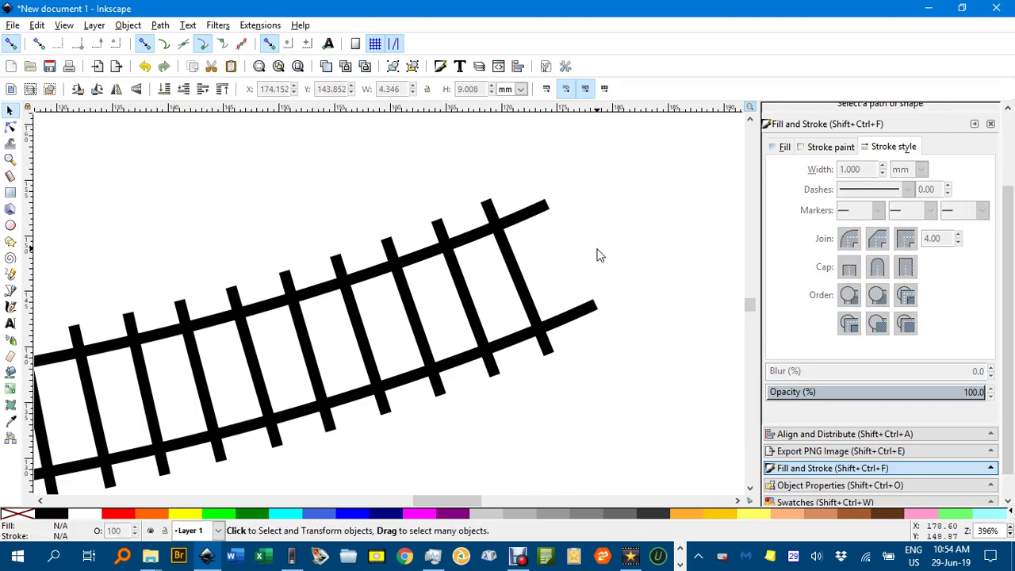
Bring the track's left end into view and delete the extra bar there.
ctrl+scroll(536, 288, down, 2)
drag(406, 292, 725, 290)
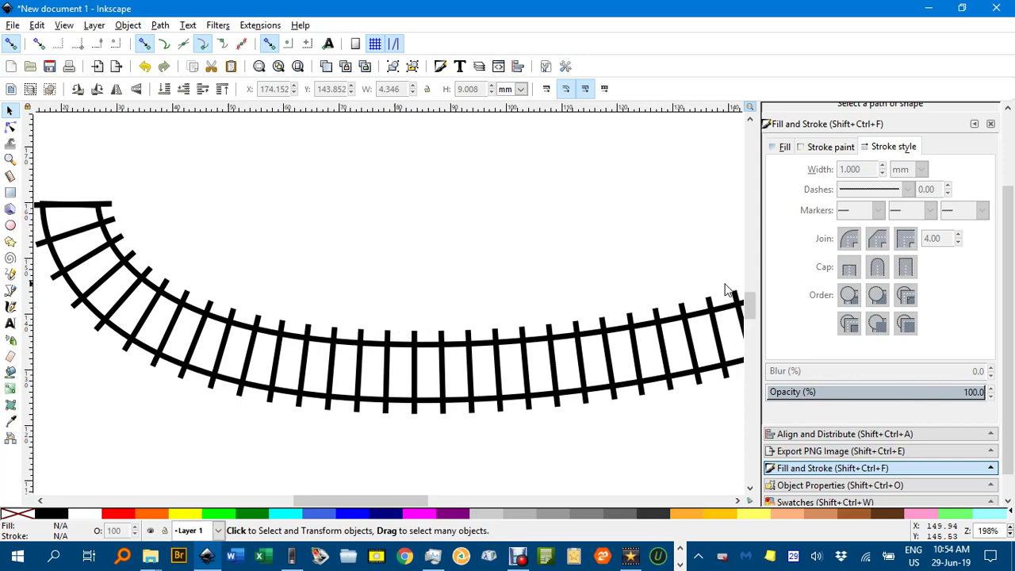
scroll(169, 240, left, 5)
ctrl+scroll(266, 236, up, 3)
click(187, 242)
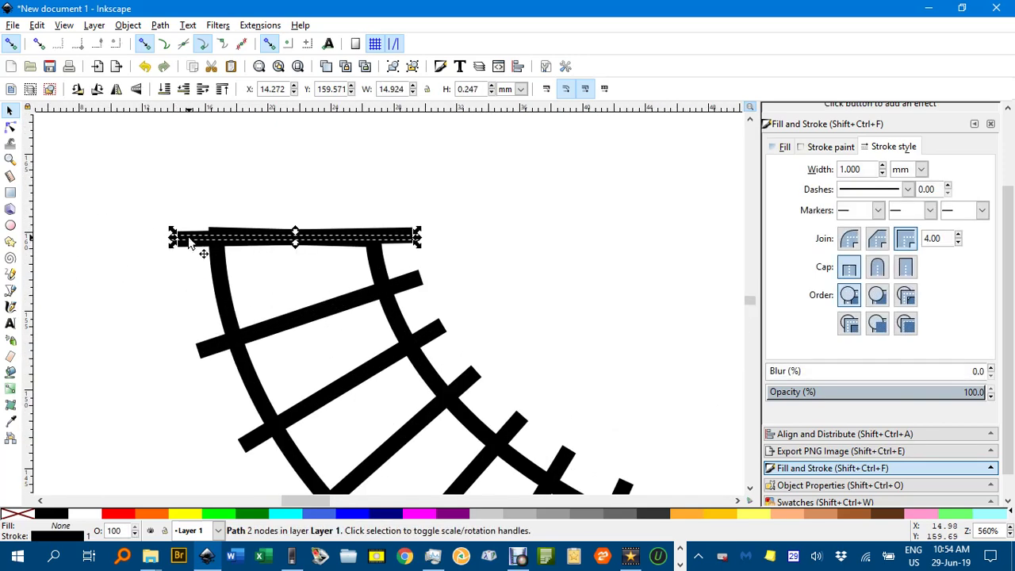
key(Delete)
Split the rail outline at its two top corner nodes and delete the bar joining the left-end rails.
click(224, 235)
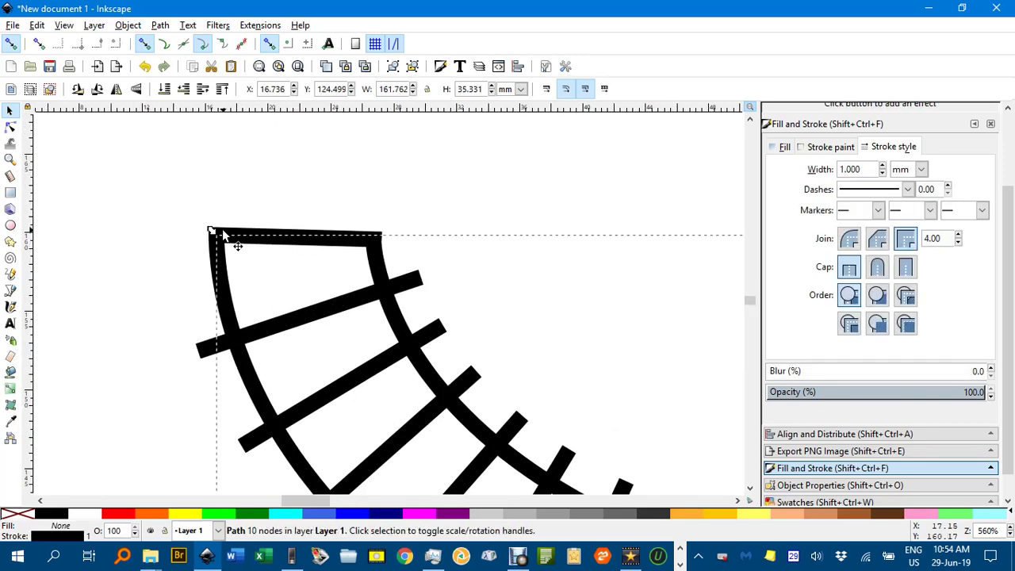
key(n)
drag(147, 202, 465, 256)
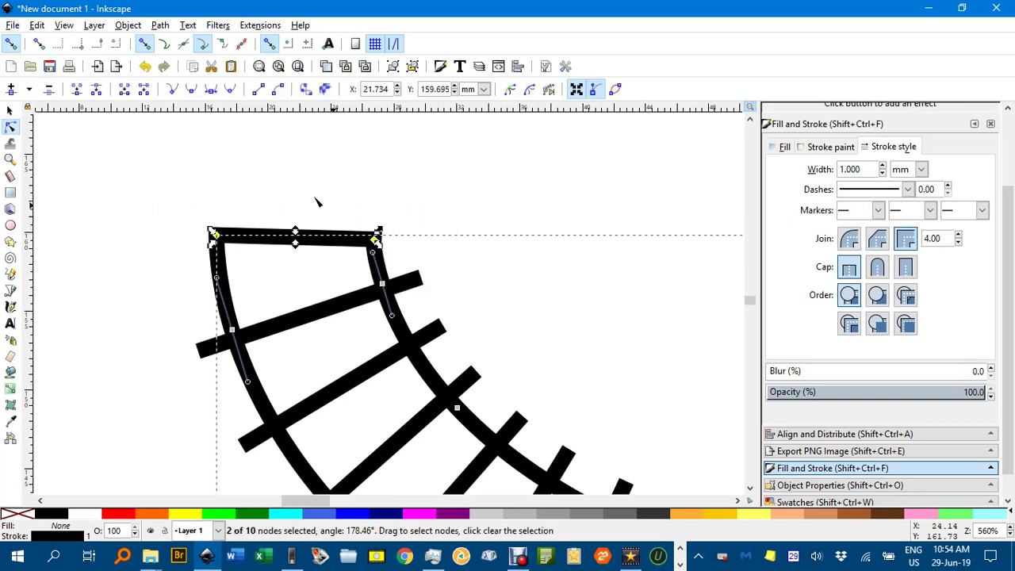
click(96, 88)
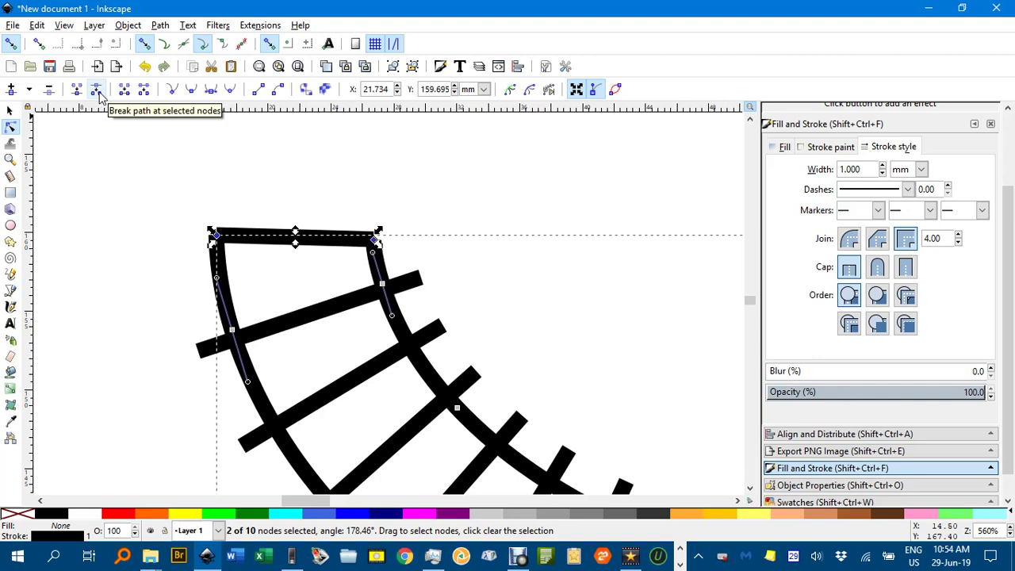
key(ctrl+shift+k)
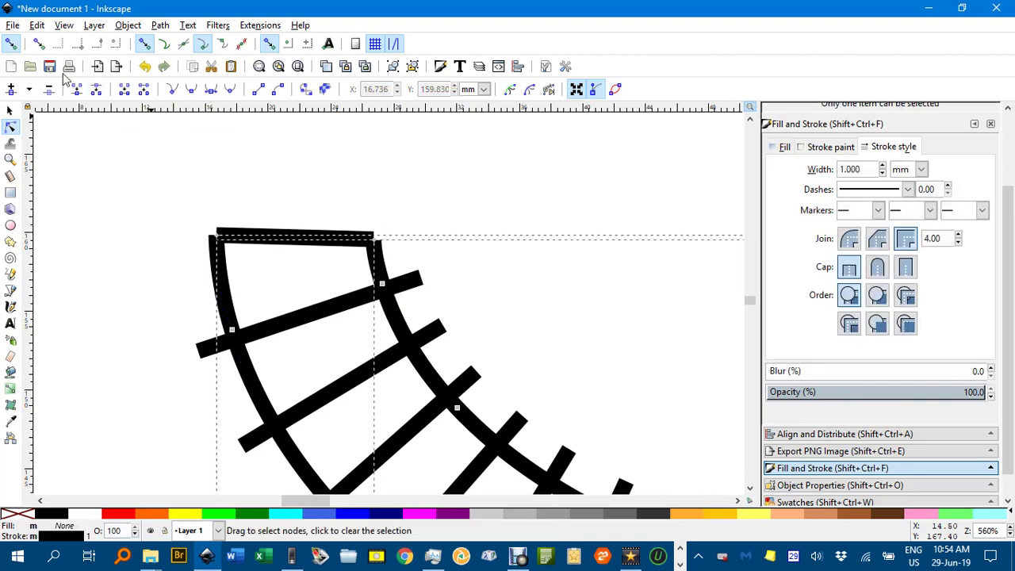
click(11, 112)
click(244, 195)
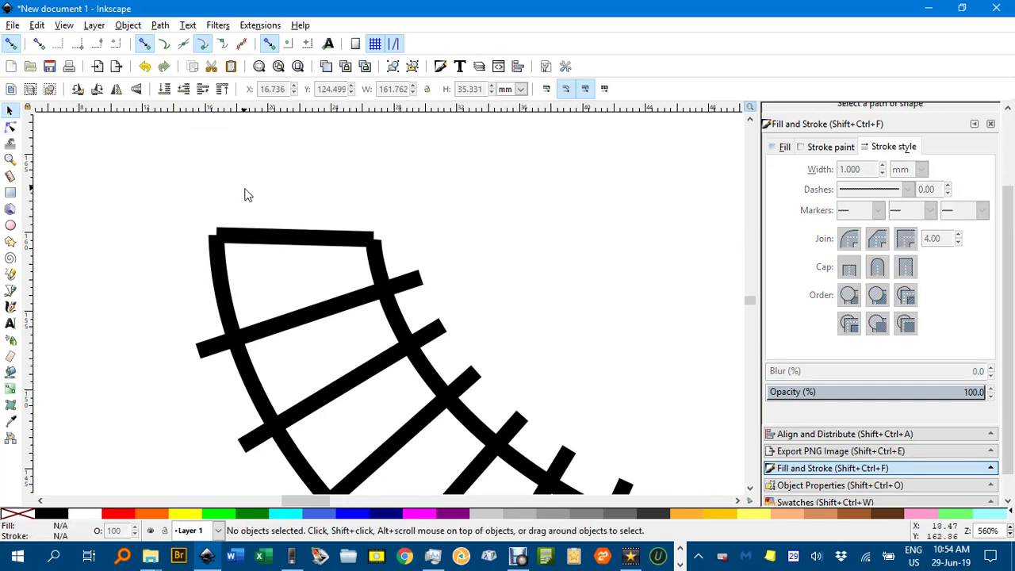
click(281, 235)
key(Delete)
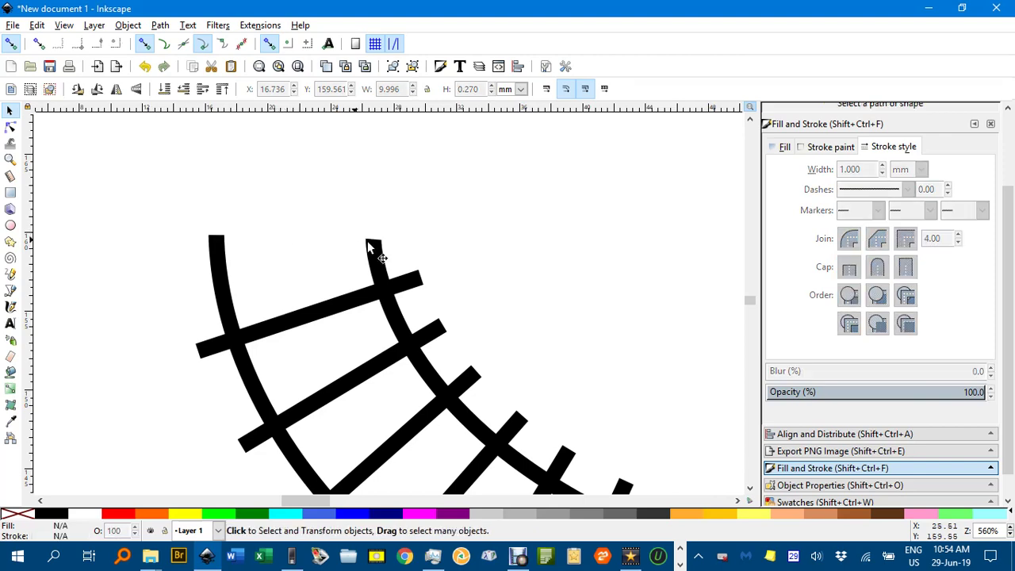
scroll(444, 240, down, 5)
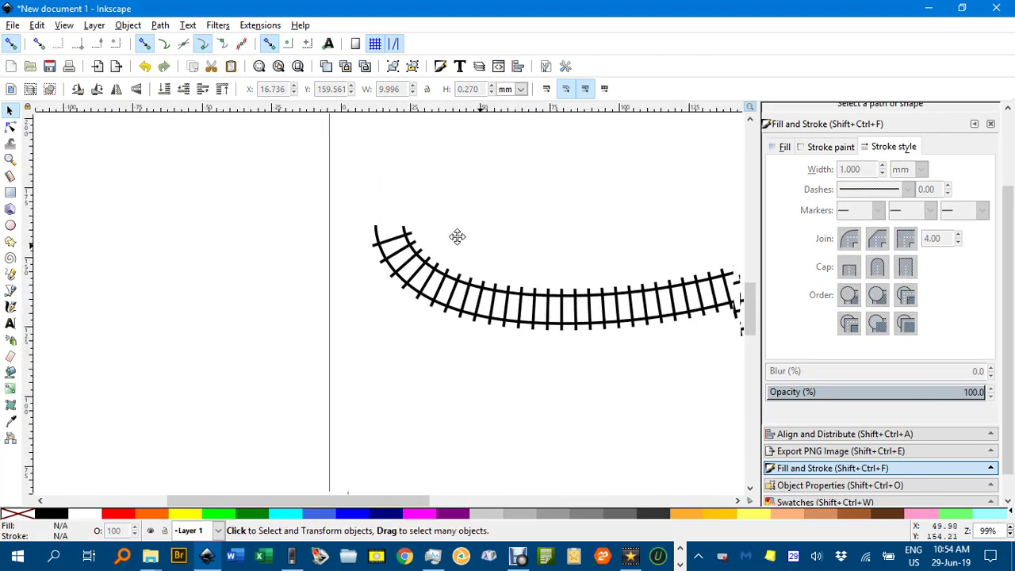
Add a node partway down the left outer rail, break it there, and delete the top stub.
key(ctrl+Right)
key(ctrl+Right)
key(ctrl+Right)
key(ctrl+Right)
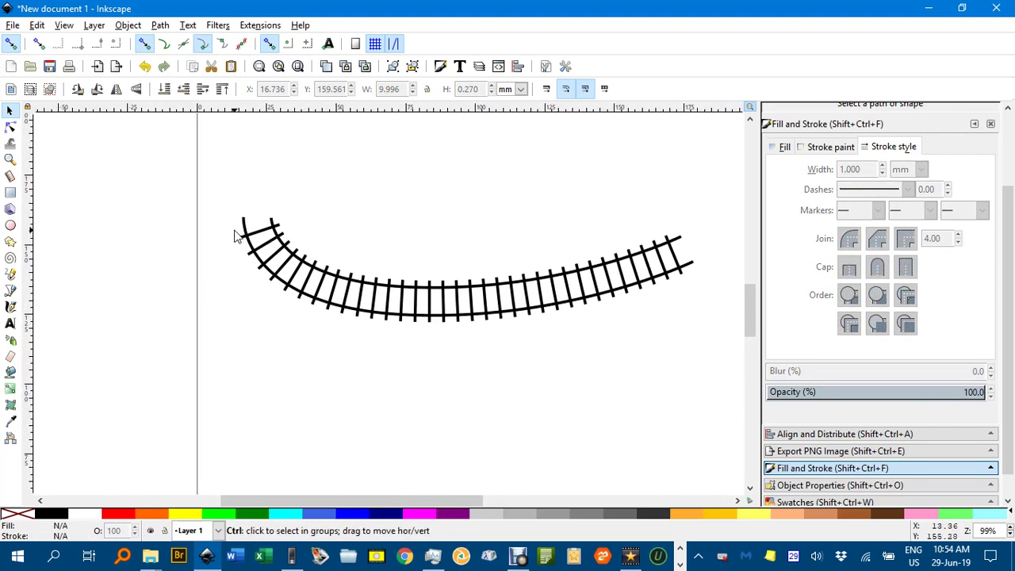
scroll(235, 236, up, 5)
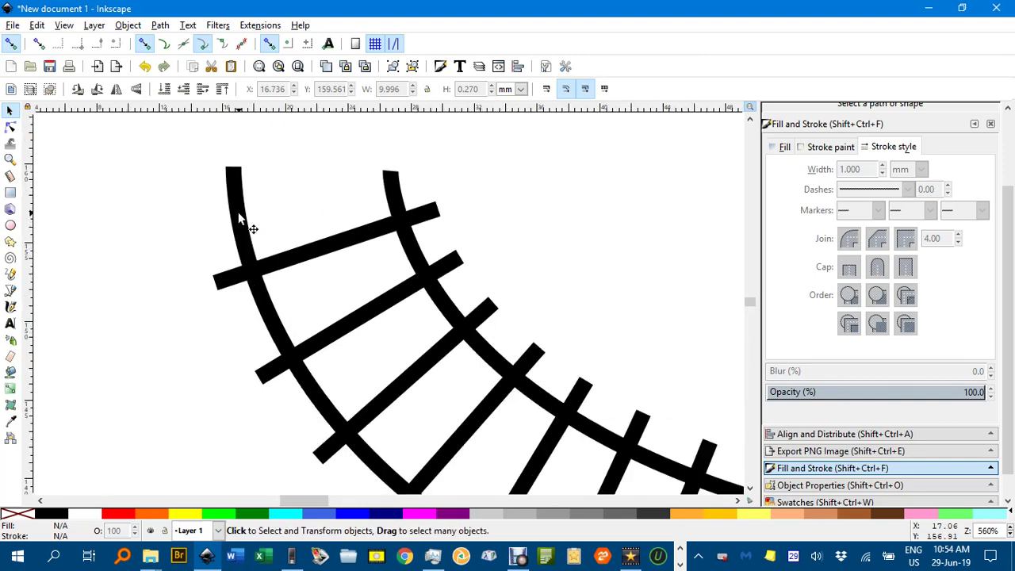
click(237, 212)
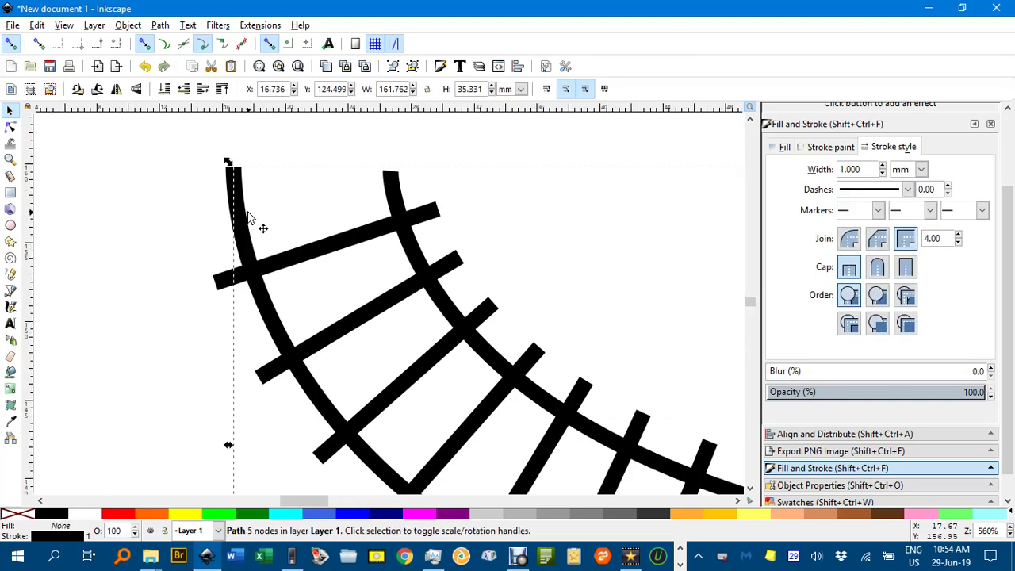
key(n)
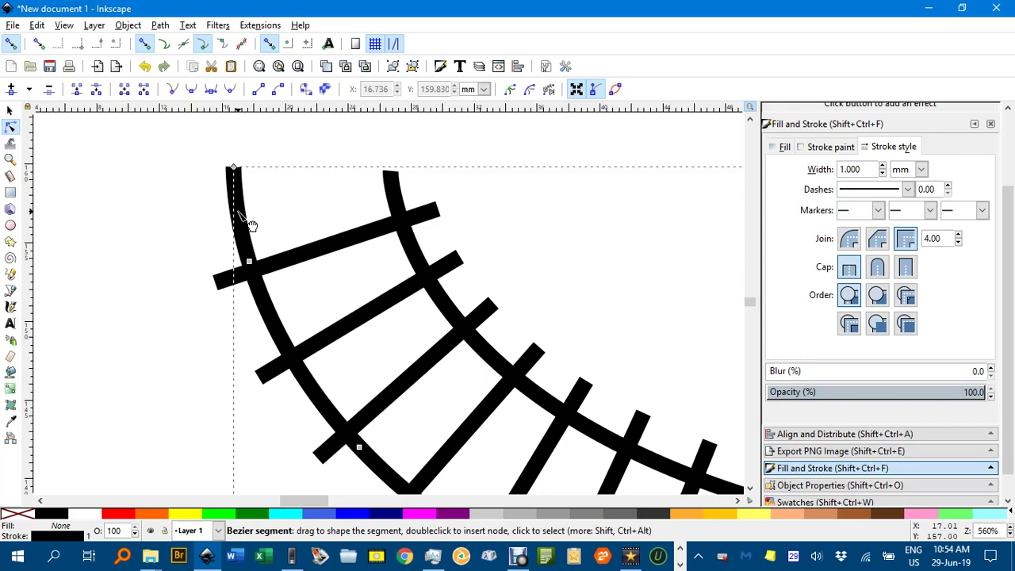
double_click(238, 214)
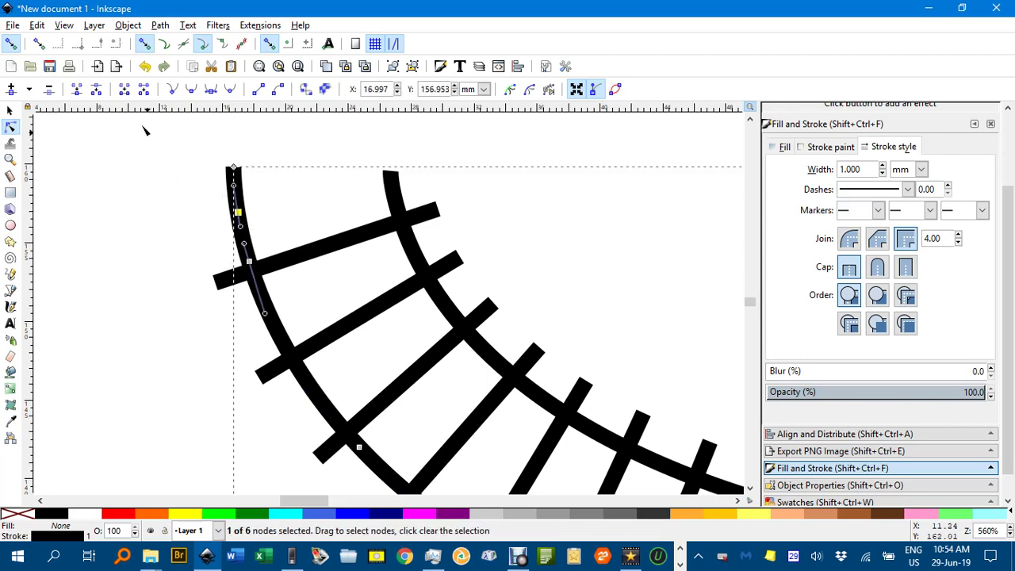
click(96, 89)
click(10, 111)
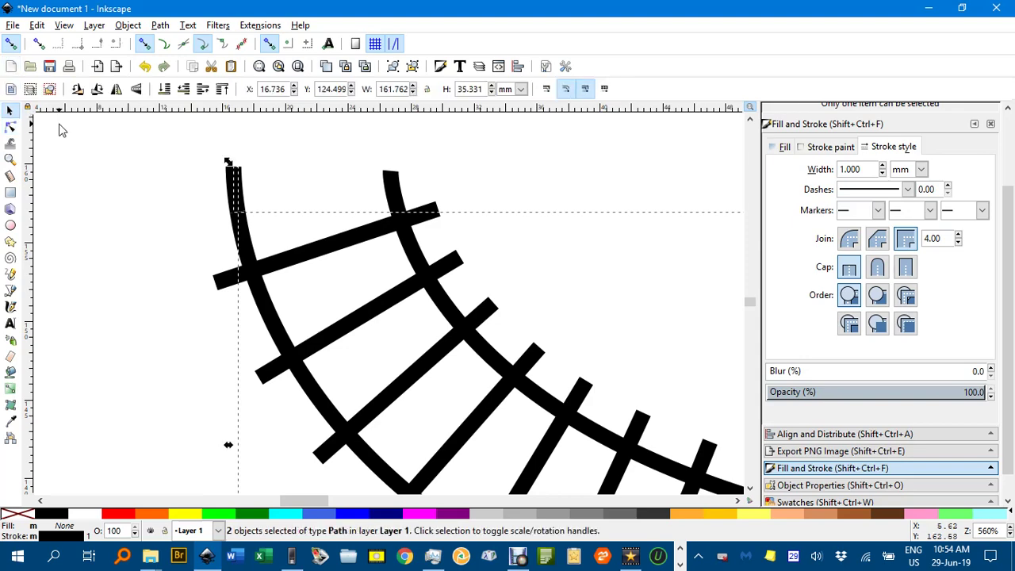
click(61, 129)
click(238, 193)
key(Delete)
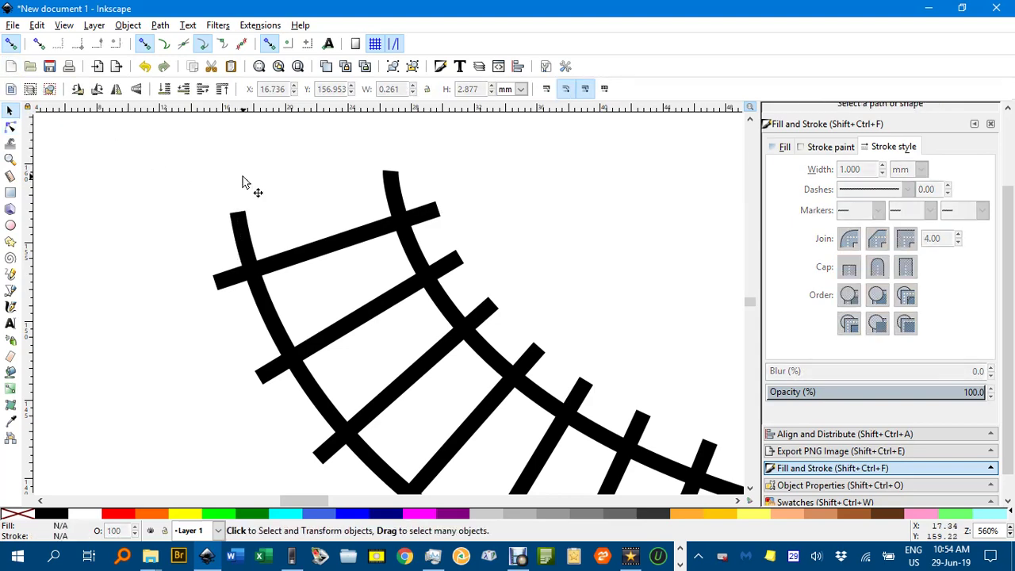
ctrl+scroll(402, 197, down, 5)
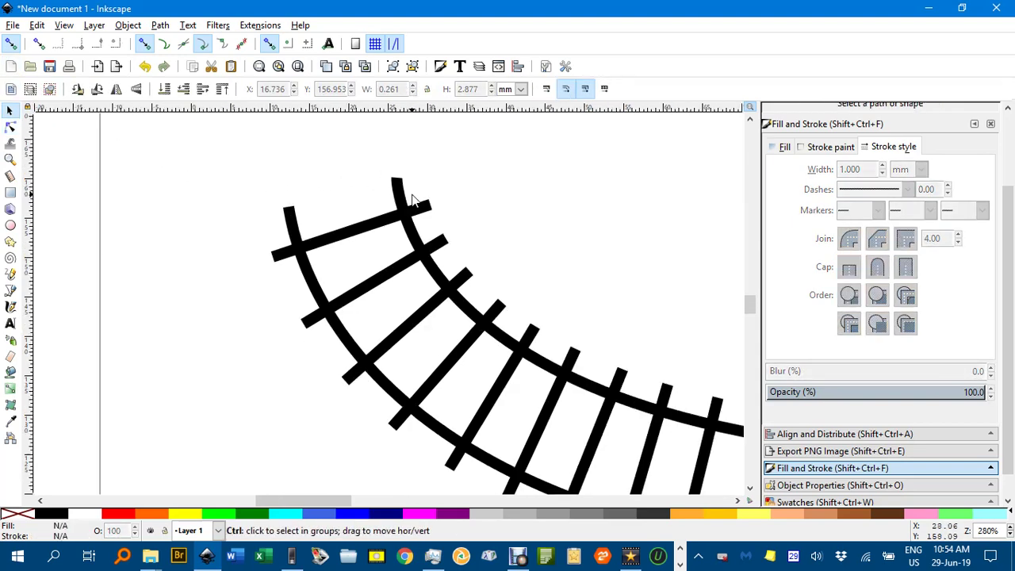
scroll(379, 203, right, 2)
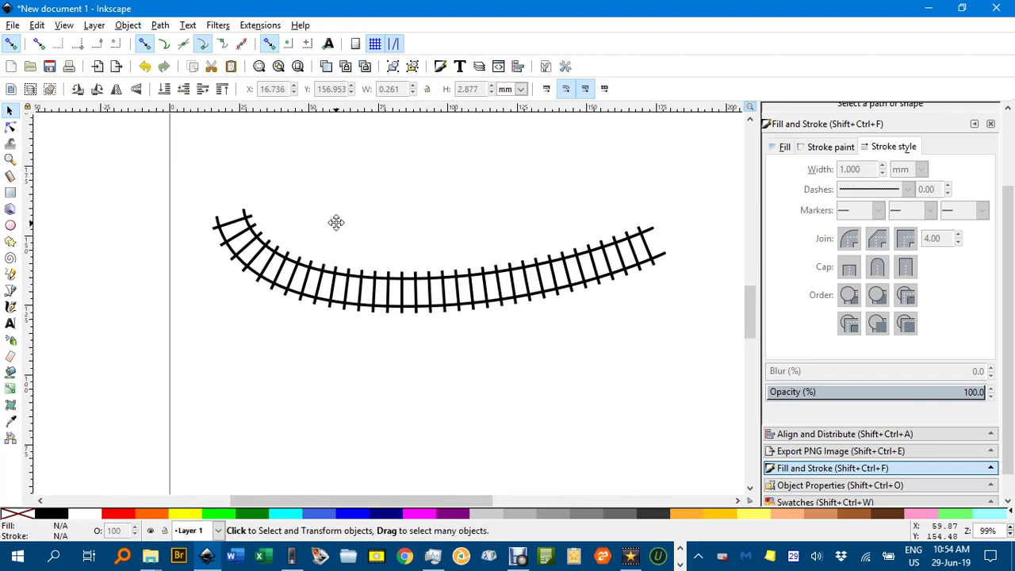
ctrl+scroll(470, 232, up, 1)
drag(467, 229, 448, 237)
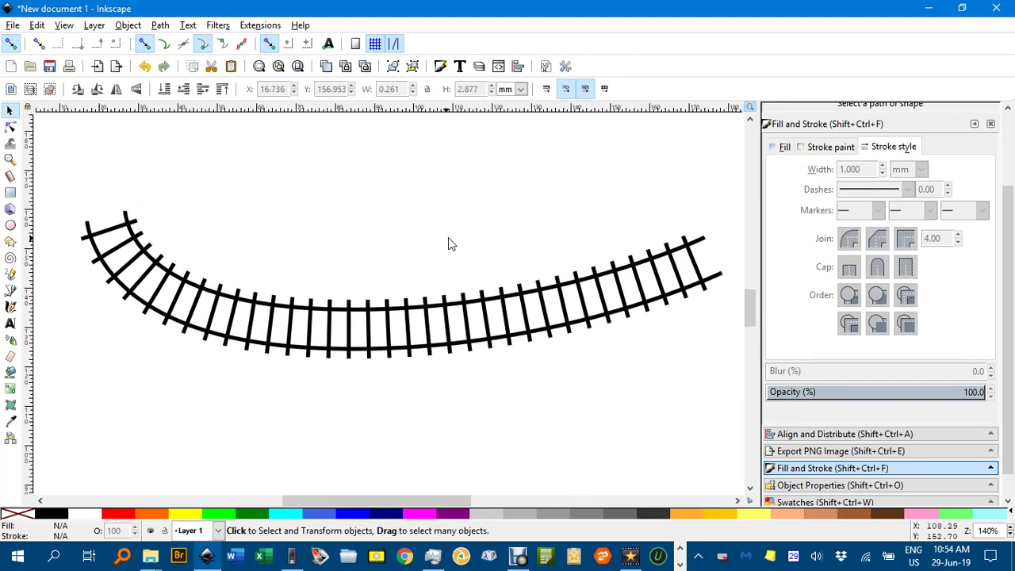